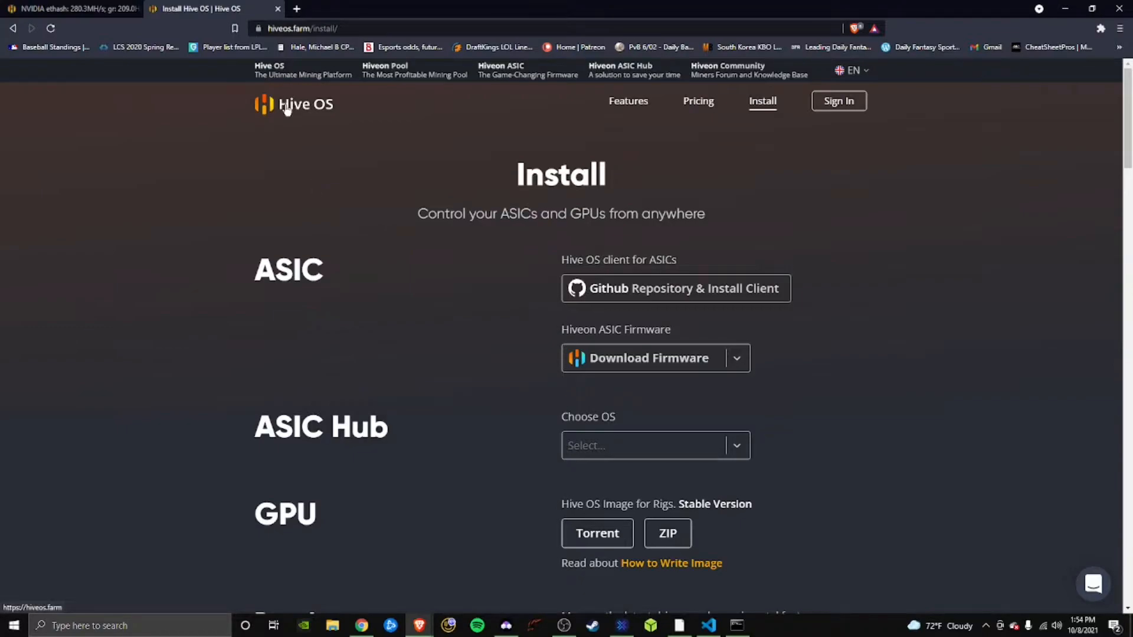
# - Open the NVIDIA worker in the 3060 Ti farm and look through its available flight sheets
pyautogui.moveTo(419, 631)
pyautogui.click(97, 11)
pyautogui.click(236, 72)
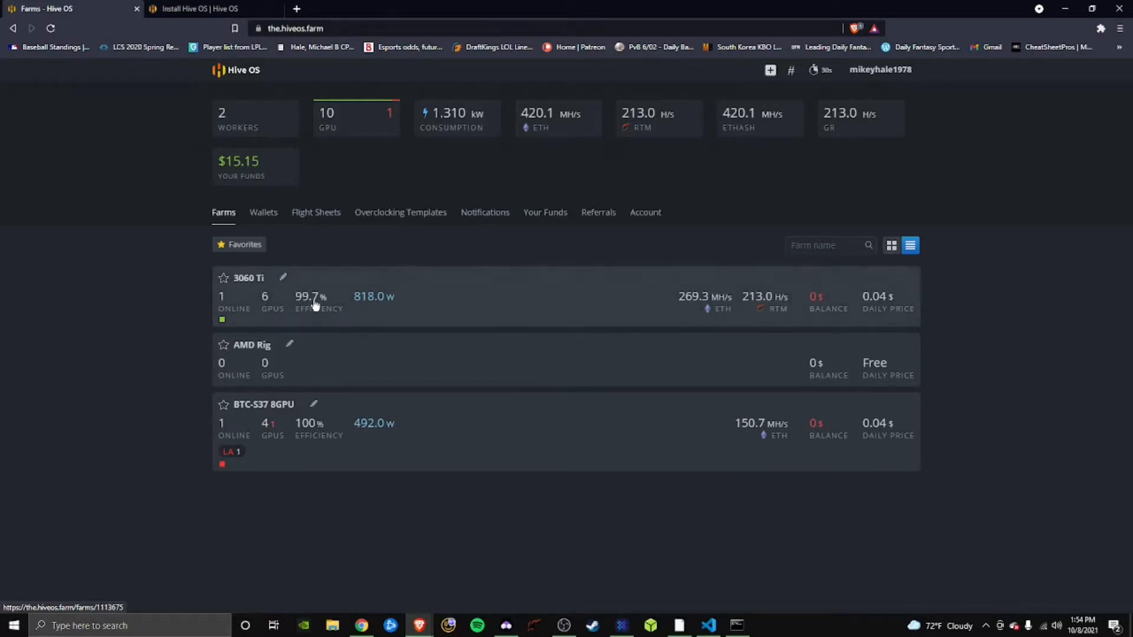
pyautogui.click(451, 290)
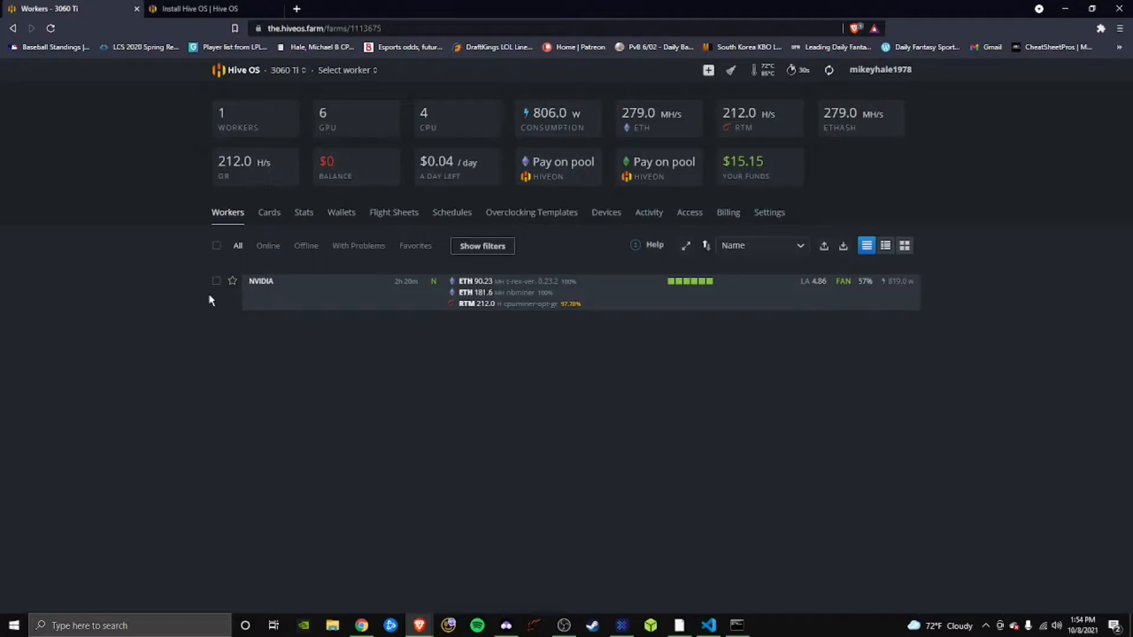
pyautogui.click(334, 70)
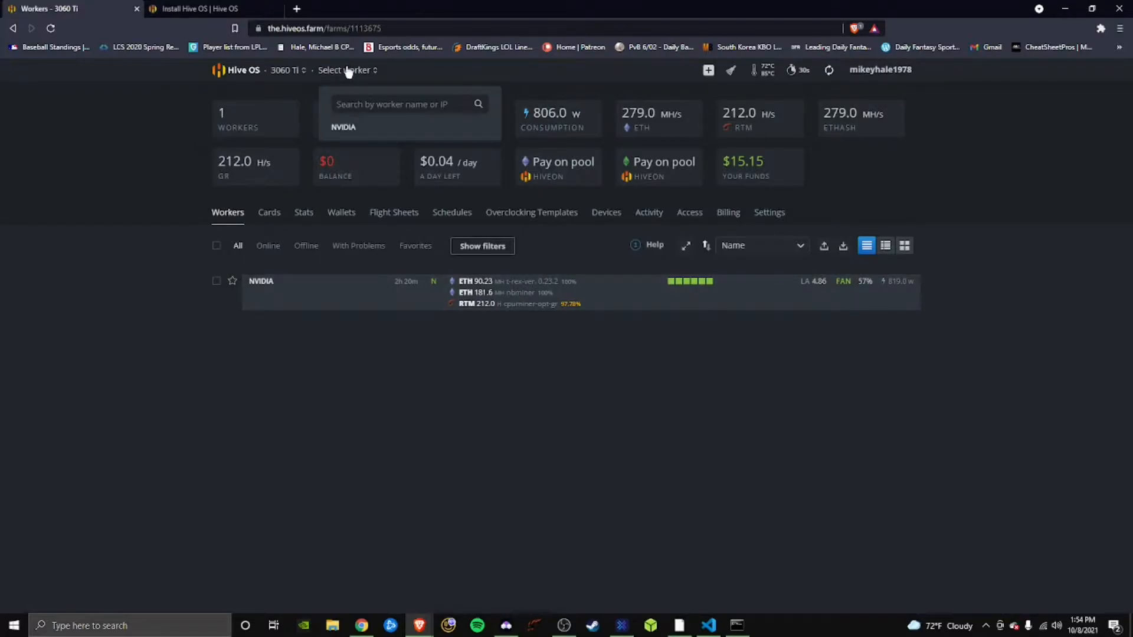
pyautogui.click(343, 127)
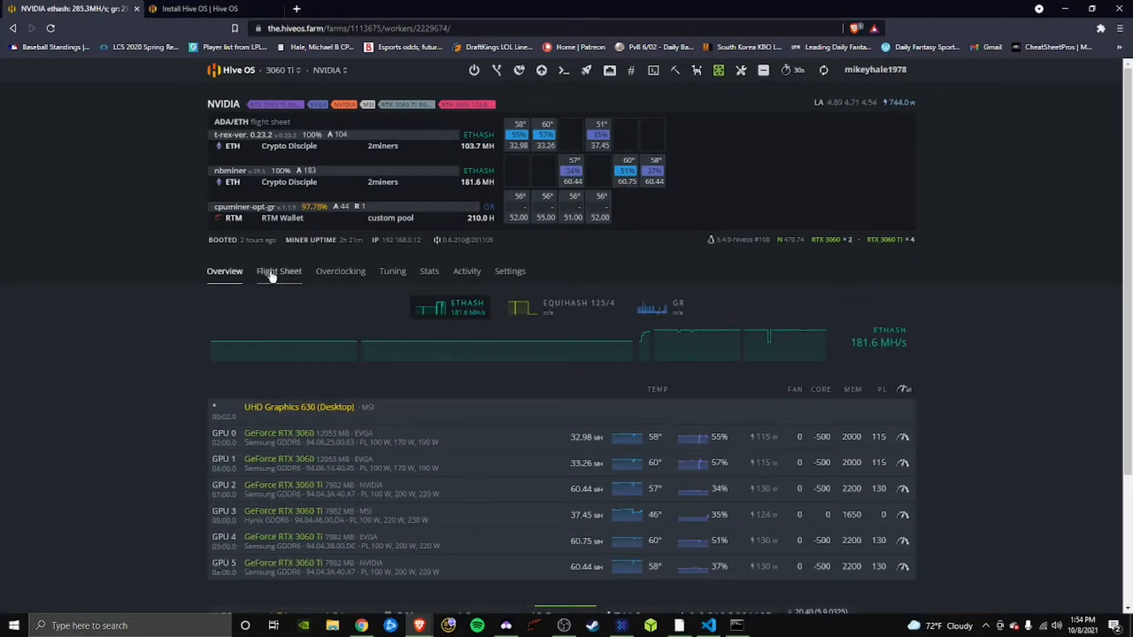
pyautogui.click(271, 274)
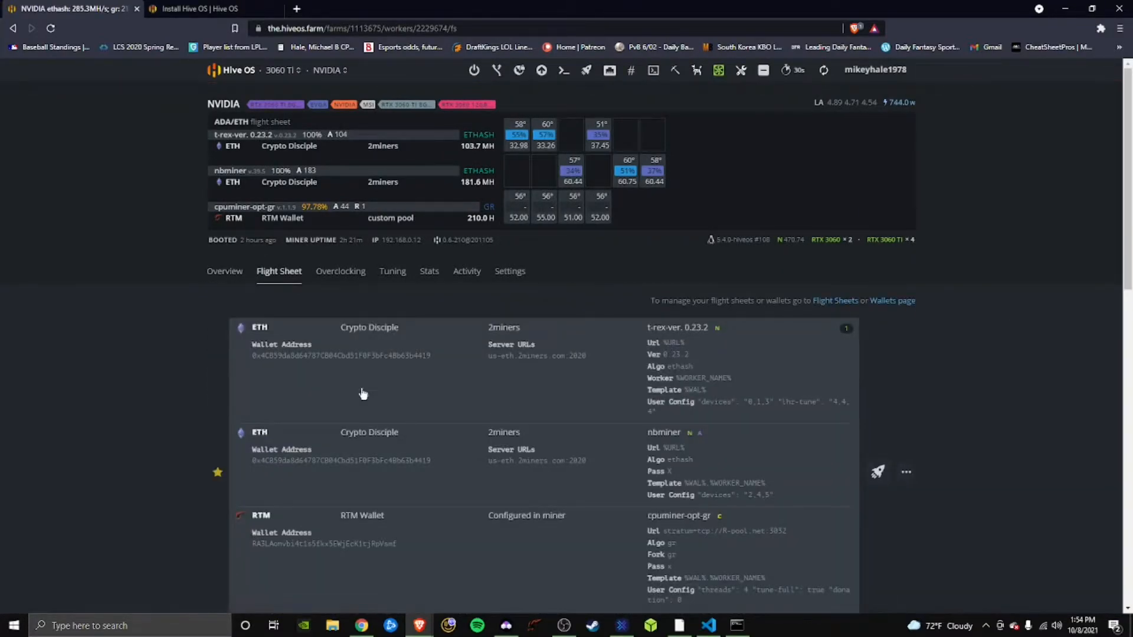
pyautogui.scroll(-15, 33, 348)
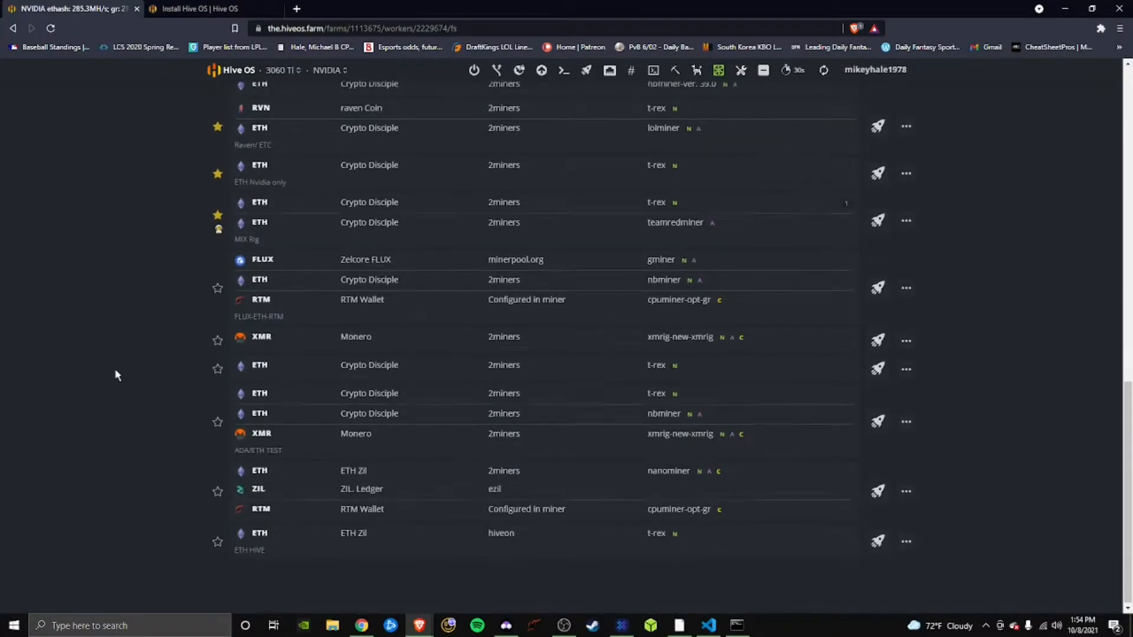
pyautogui.scroll(15, 119, 366)
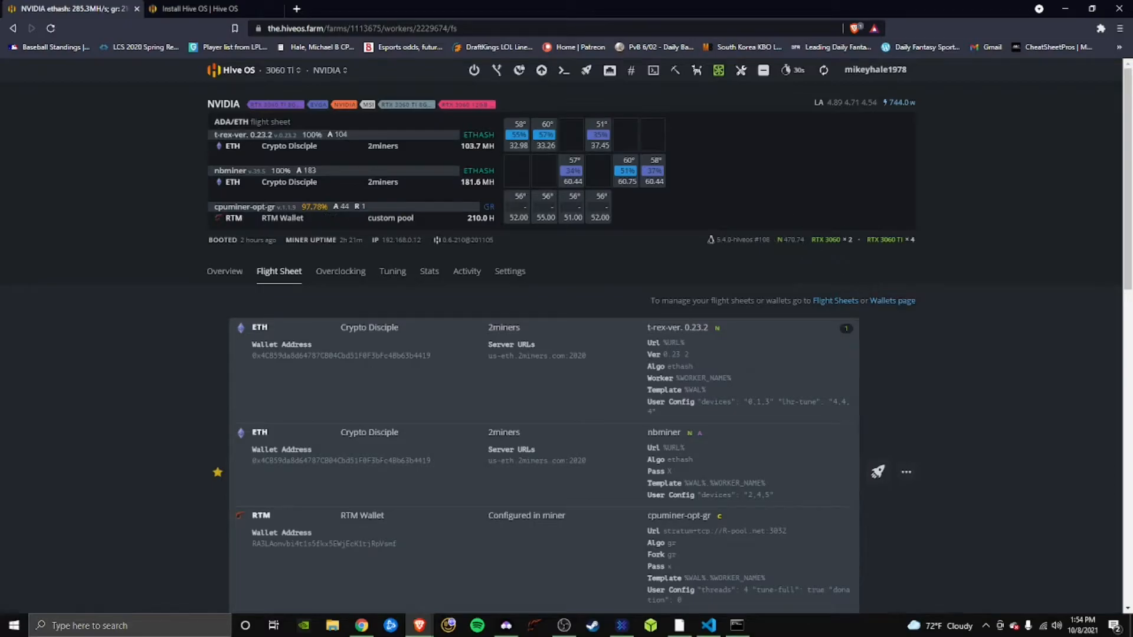
# - Go to the farm's flight sheet management page and choose FLUX as the coin for a new flight sheet
pyautogui.click(835, 302)
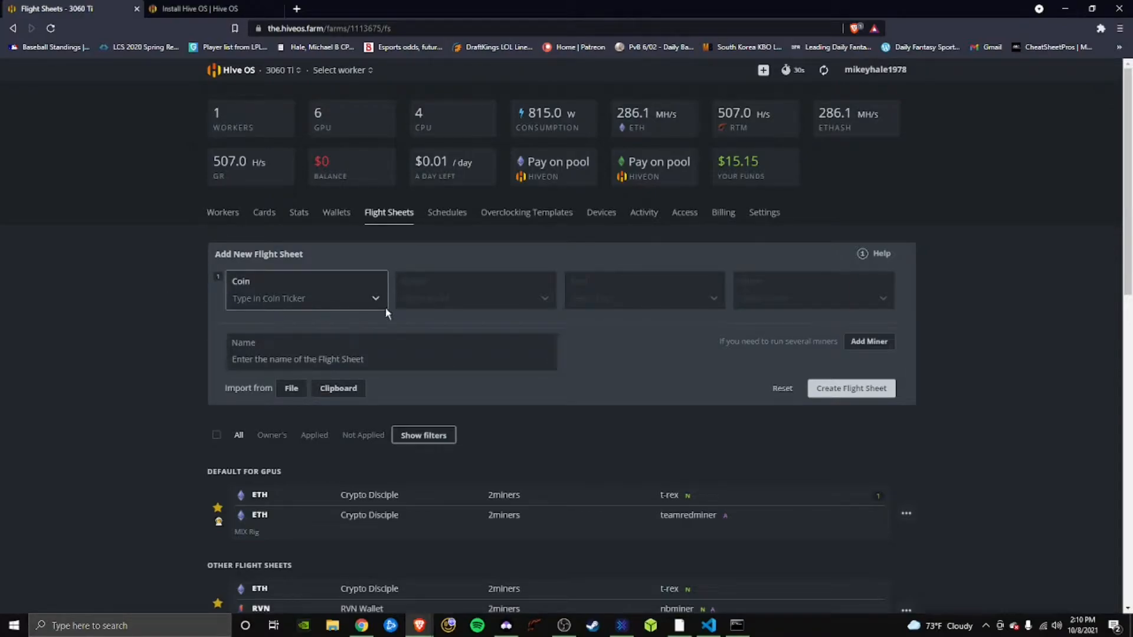
pyautogui.click(273, 302)
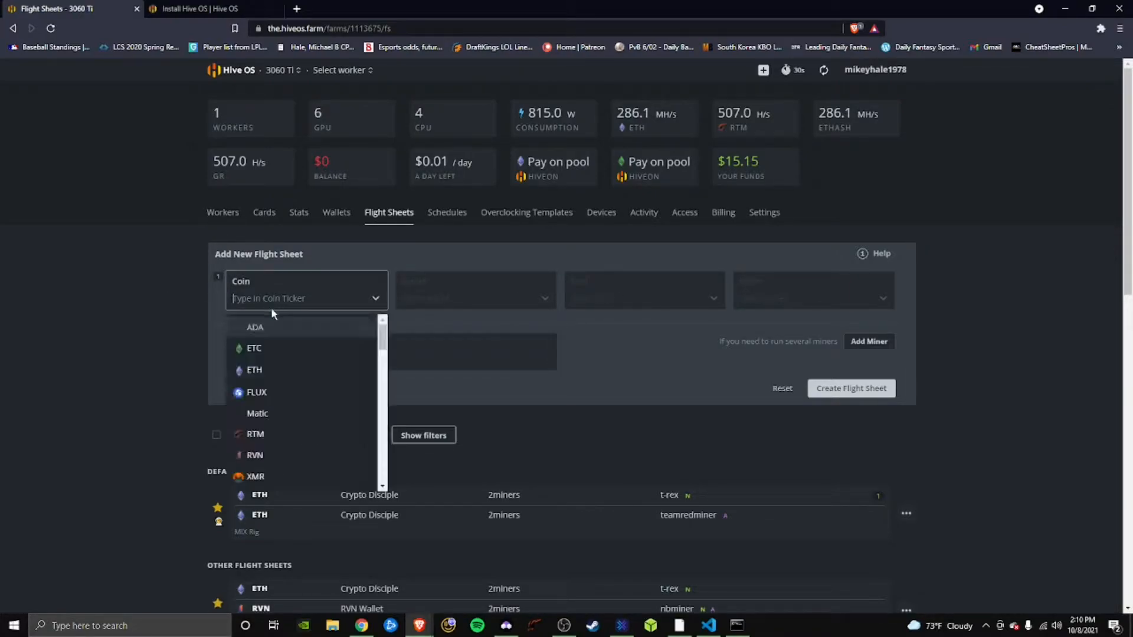
pyautogui.click(288, 390)
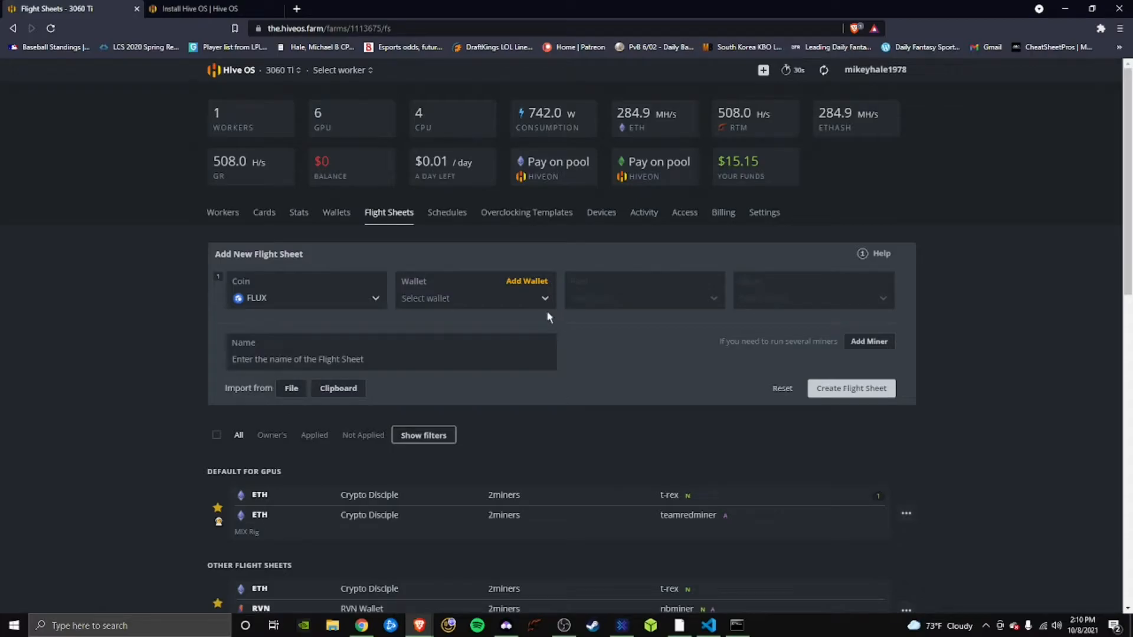
pyautogui.click(533, 288)
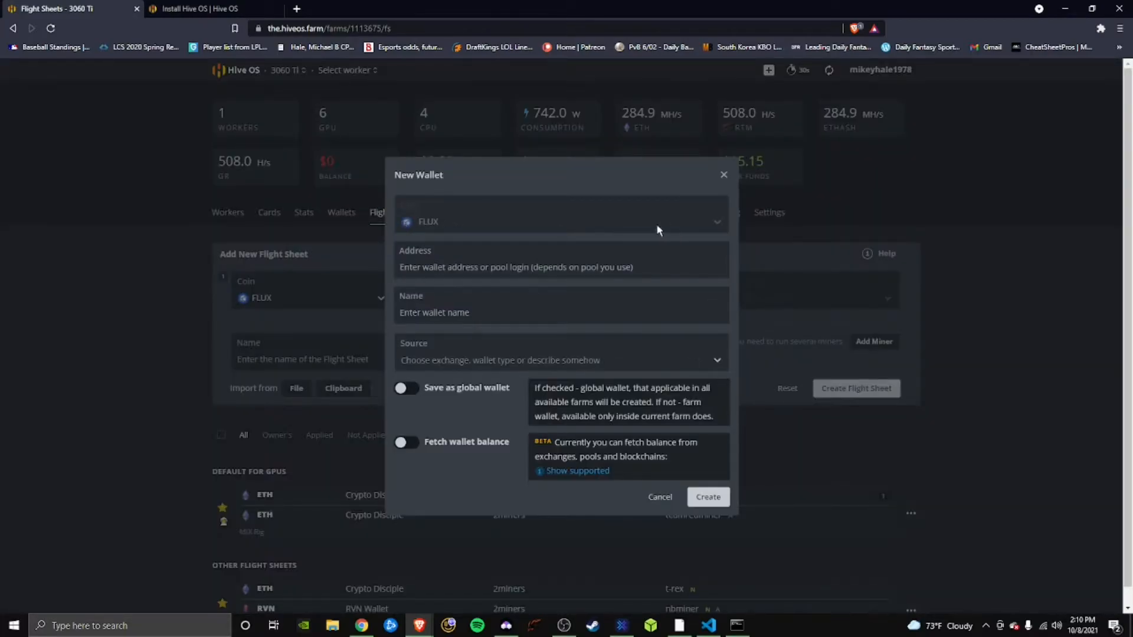
pyautogui.click(406, 261)
pyautogui.click(408, 305)
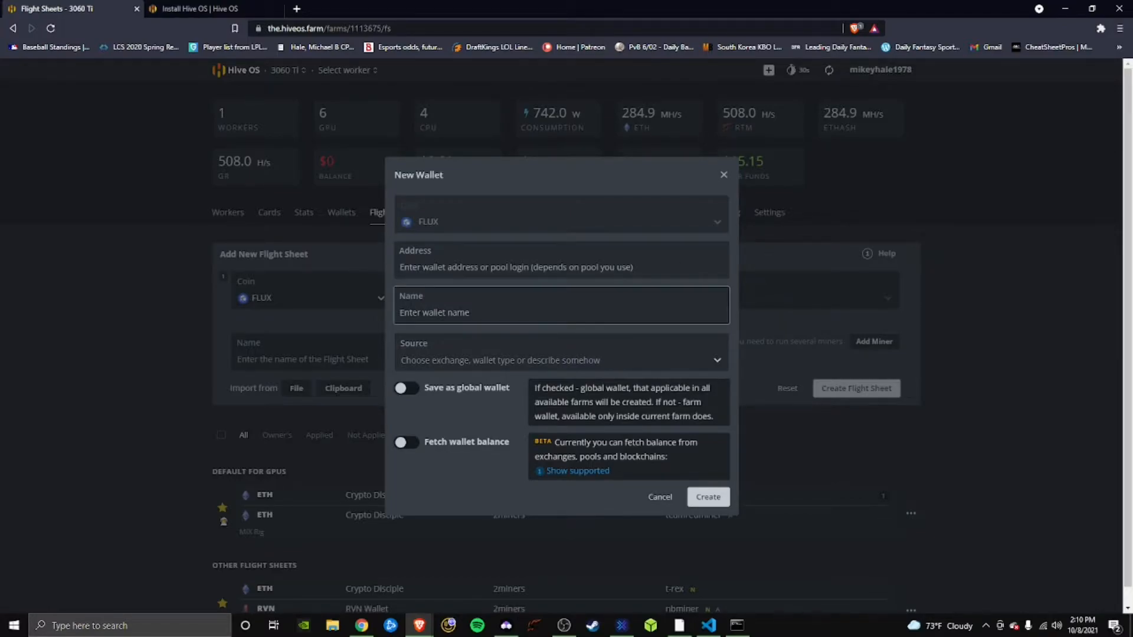
pyautogui.click(444, 343)
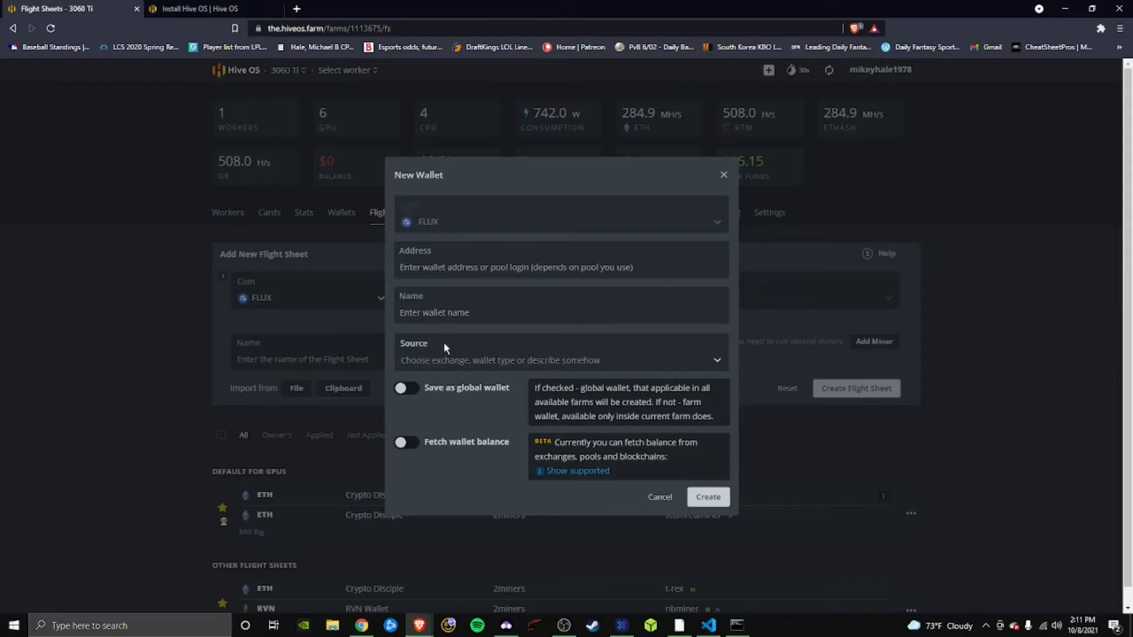
pyautogui.click(718, 362)
pyautogui.scroll(-5, 472, 413)
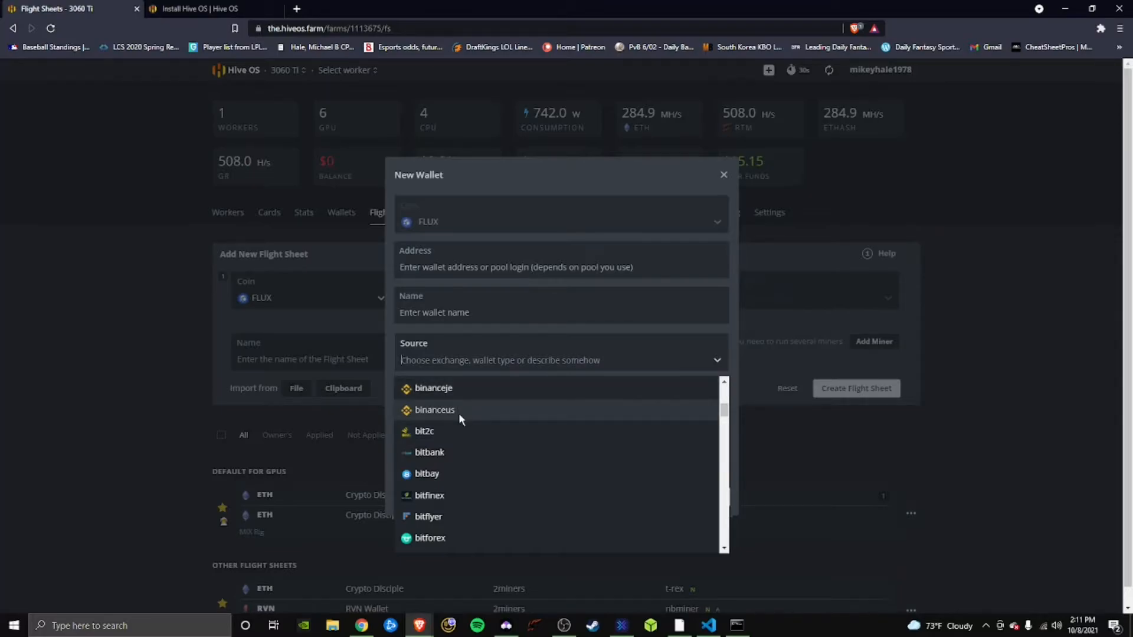
pyautogui.scroll(2, 459, 413)
pyautogui.scroll(2, 458, 413)
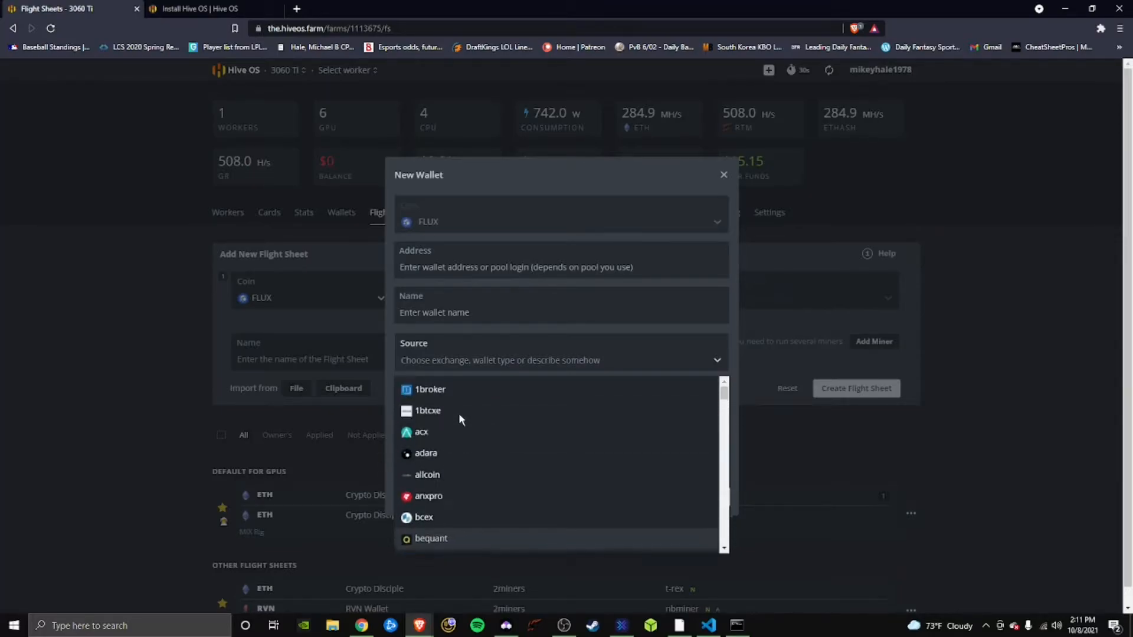
pyautogui.click(708, 331)
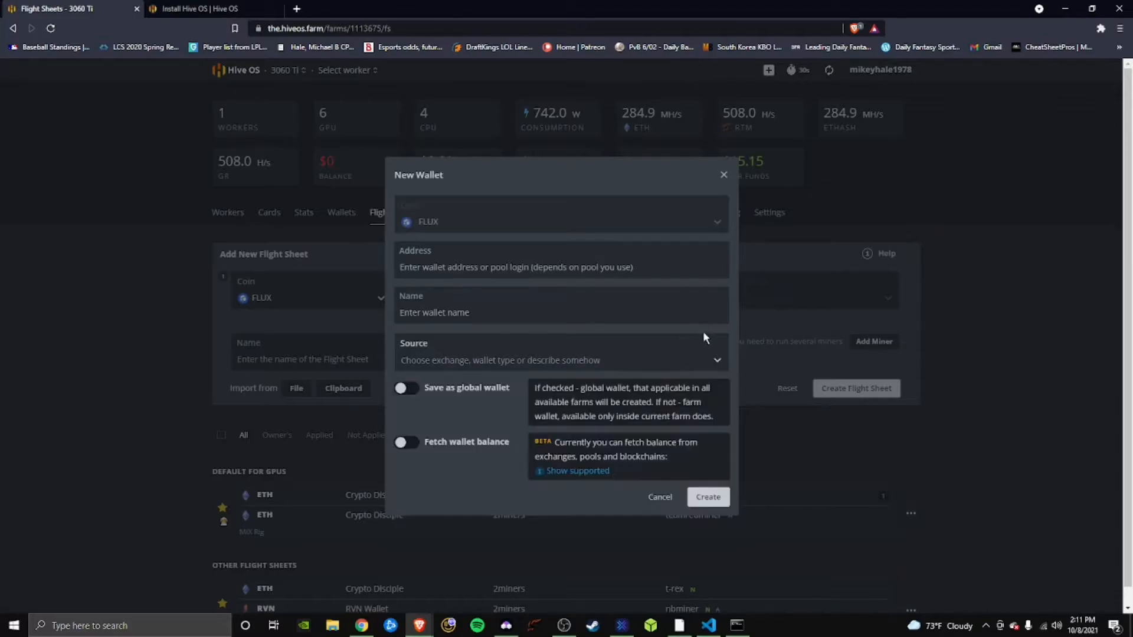
pyautogui.click(667, 500)
# - Complete the FLUX entry with the Zelcore FLUX wallet, the minerpool.org pool on the US-NA Vardiff server, and GMiner
pyautogui.click(510, 297)
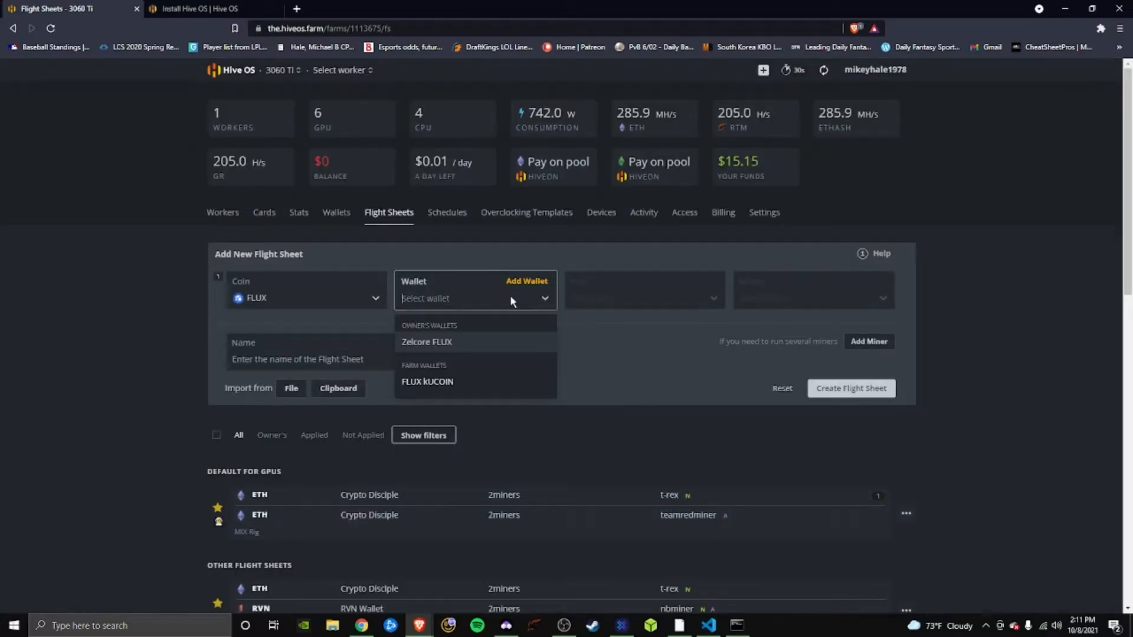
pyautogui.click(427, 343)
pyautogui.click(649, 301)
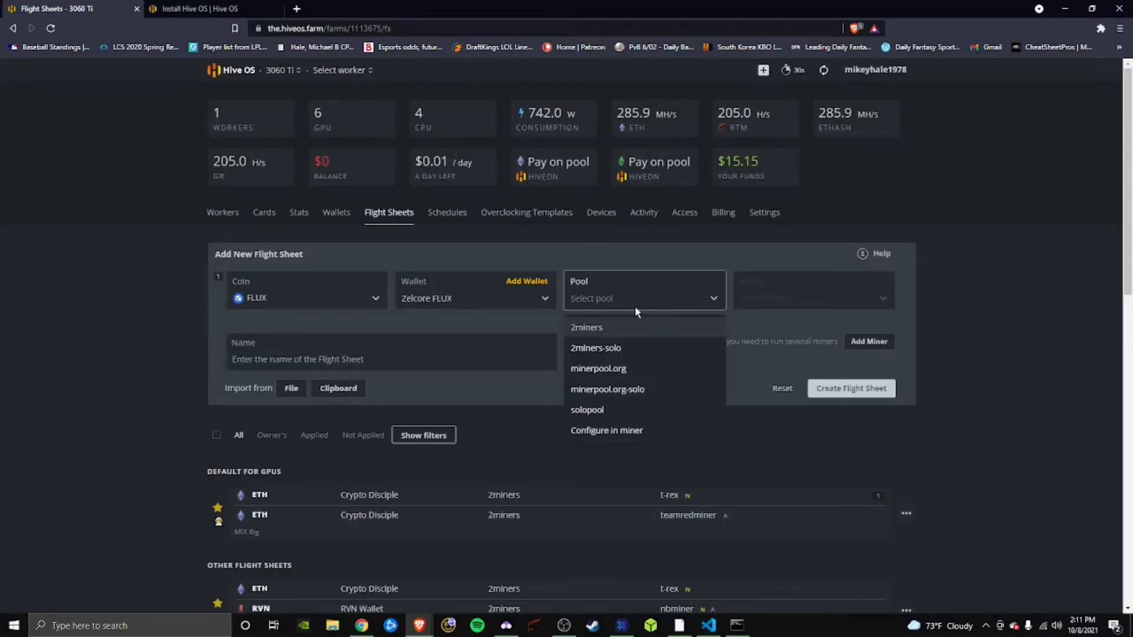
pyautogui.click(624, 367)
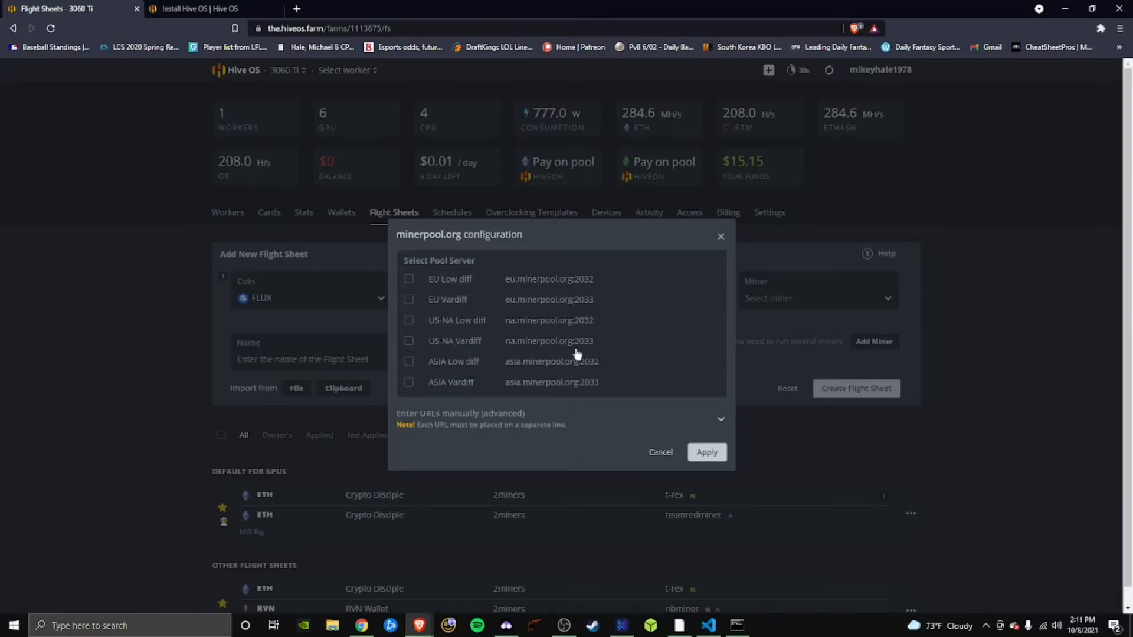
pyautogui.click(408, 341)
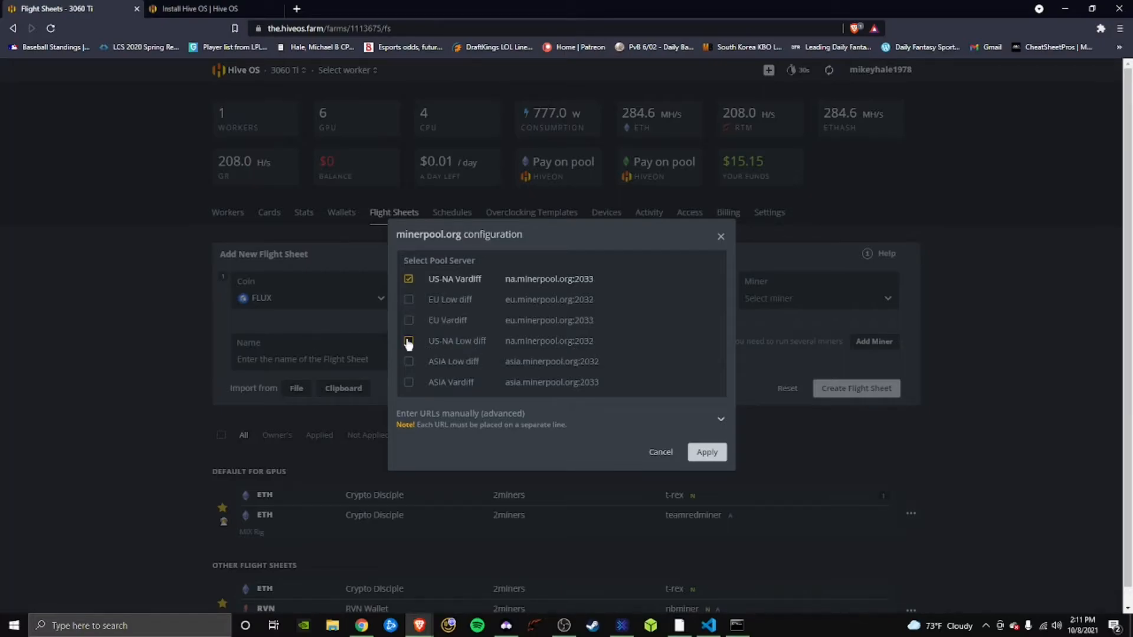
pyautogui.click(710, 455)
pyautogui.click(855, 287)
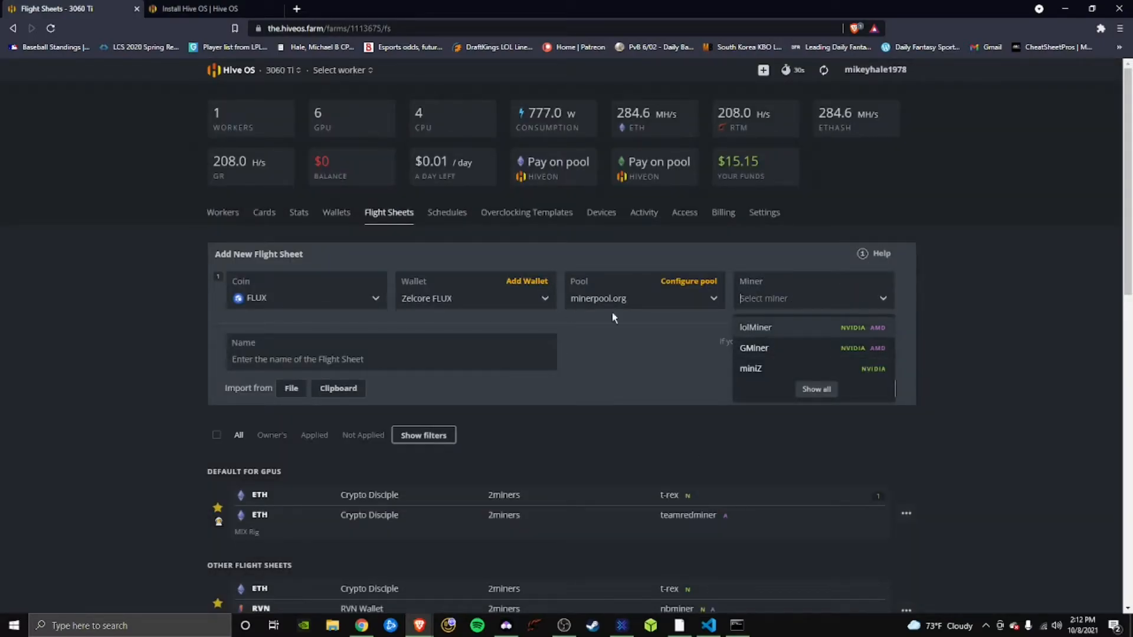
pyautogui.click(791, 349)
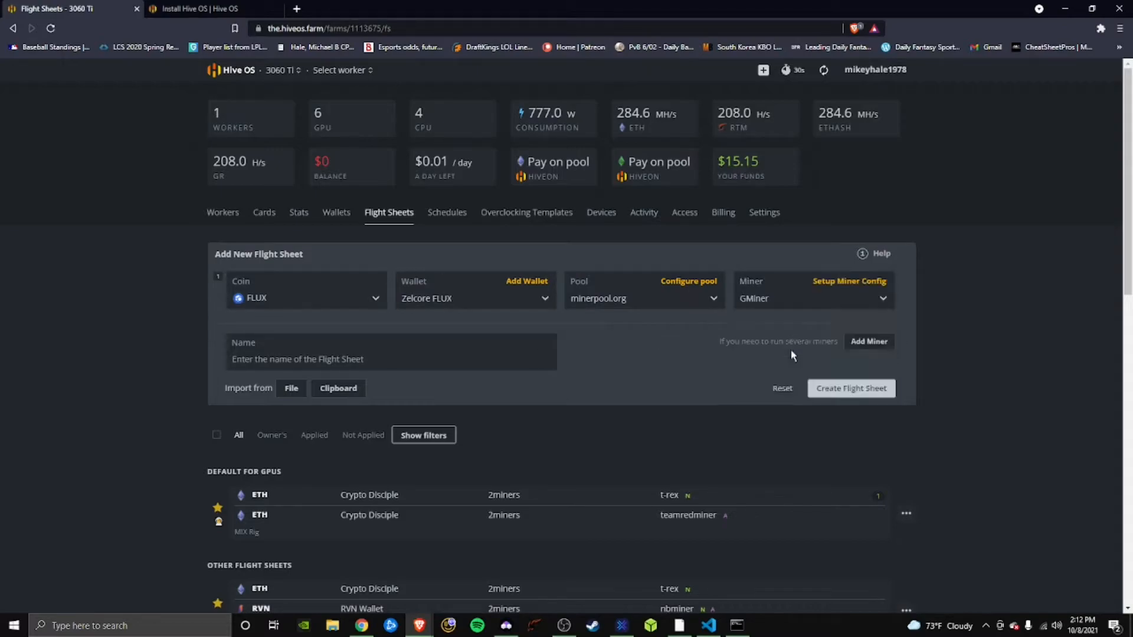
# - Add a second miner entry for the ETH coin with the Crypto Disciple wallet
pyautogui.click(869, 343)
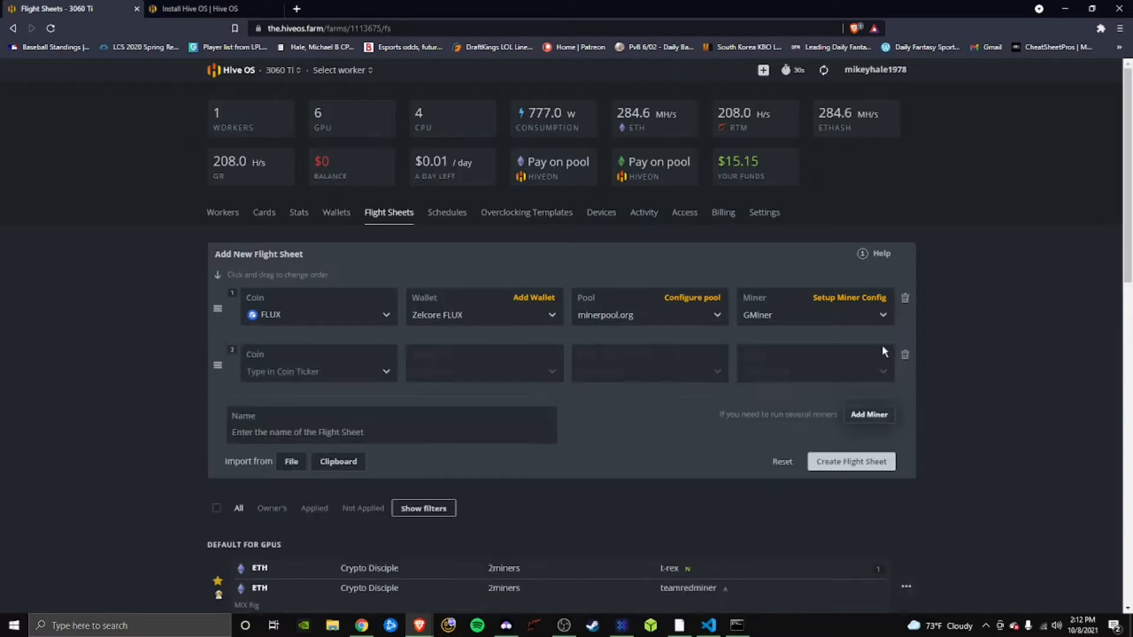
pyautogui.click(380, 385)
pyautogui.click(378, 375)
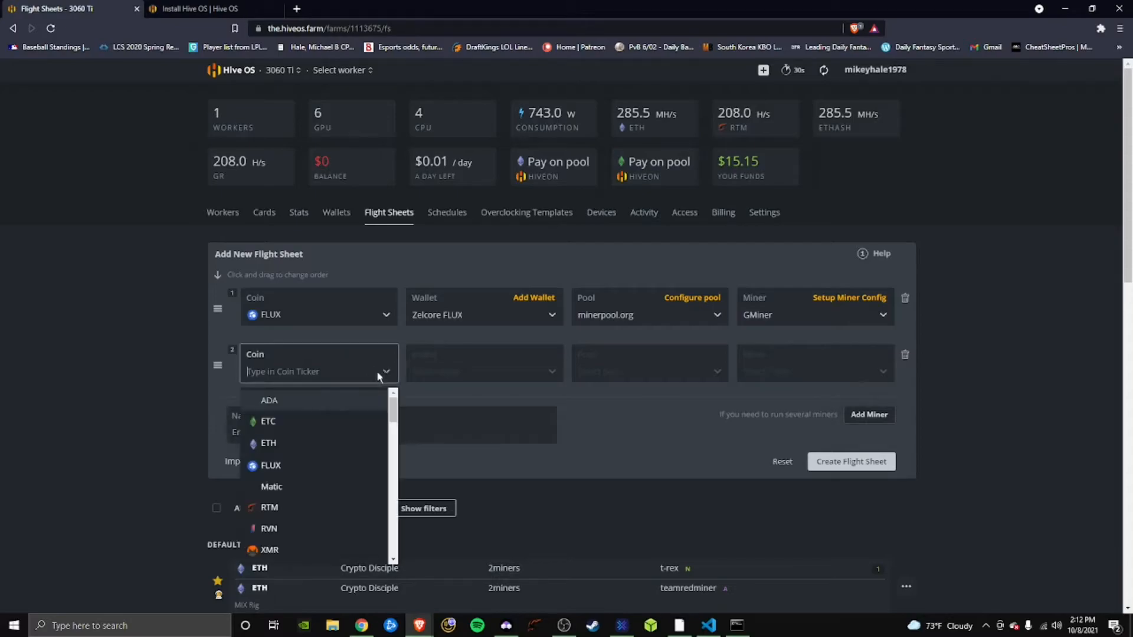
pyautogui.click(313, 442)
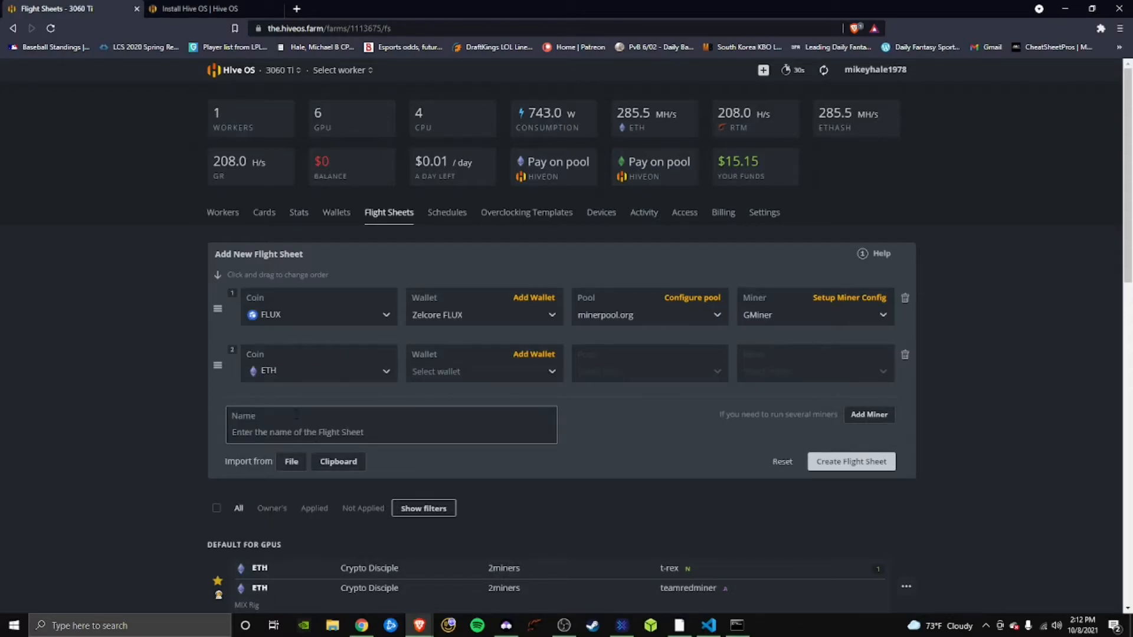
pyautogui.click(525, 367)
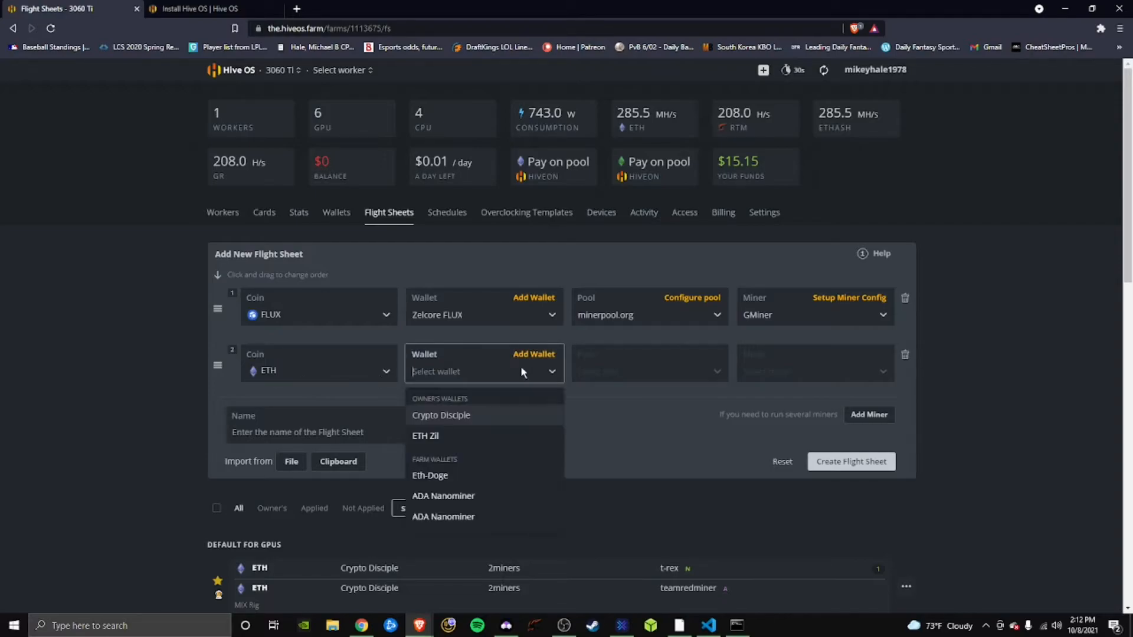
pyautogui.click(498, 416)
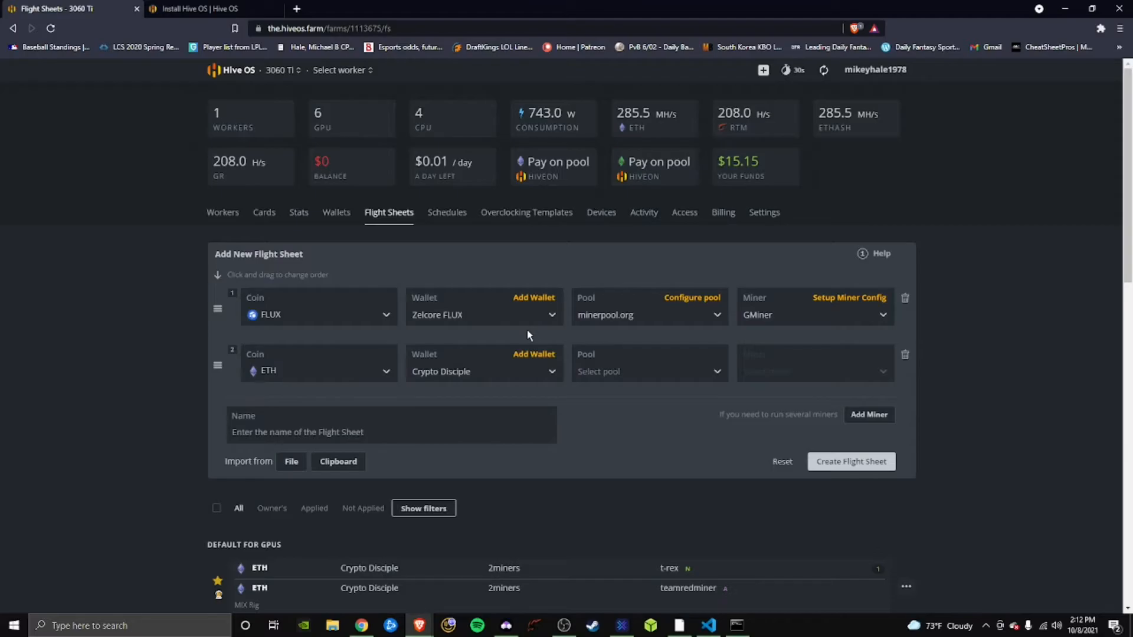
# - Set the ETH entry's pool to 2miners and apply a pool server for it
pyautogui.click(664, 372)
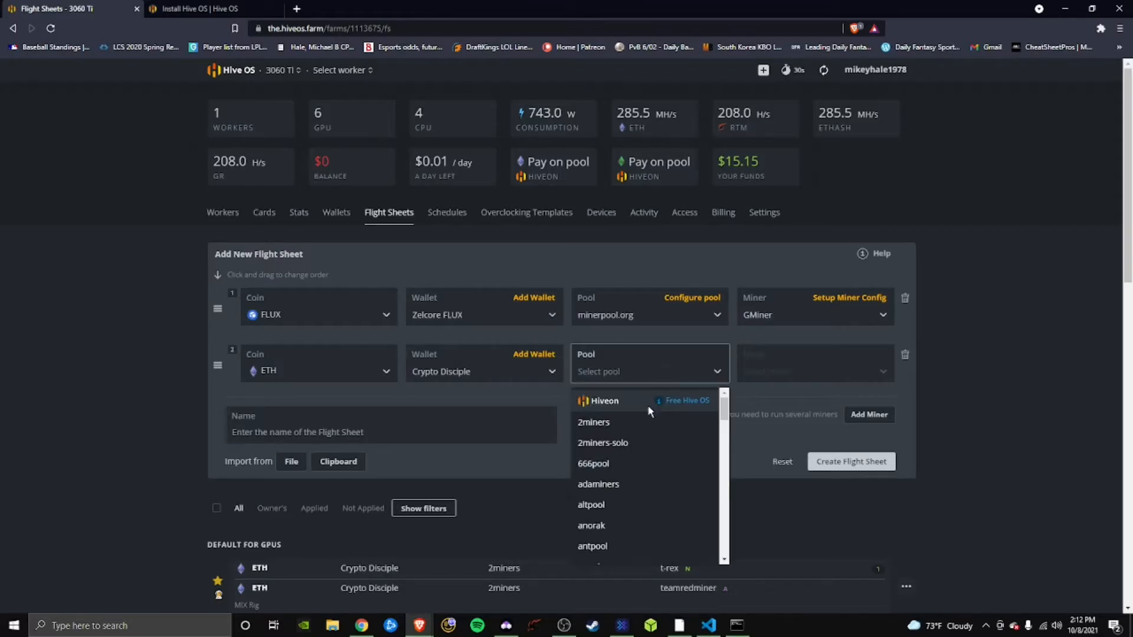
pyautogui.click(635, 423)
pyautogui.click(407, 341)
pyautogui.click(707, 431)
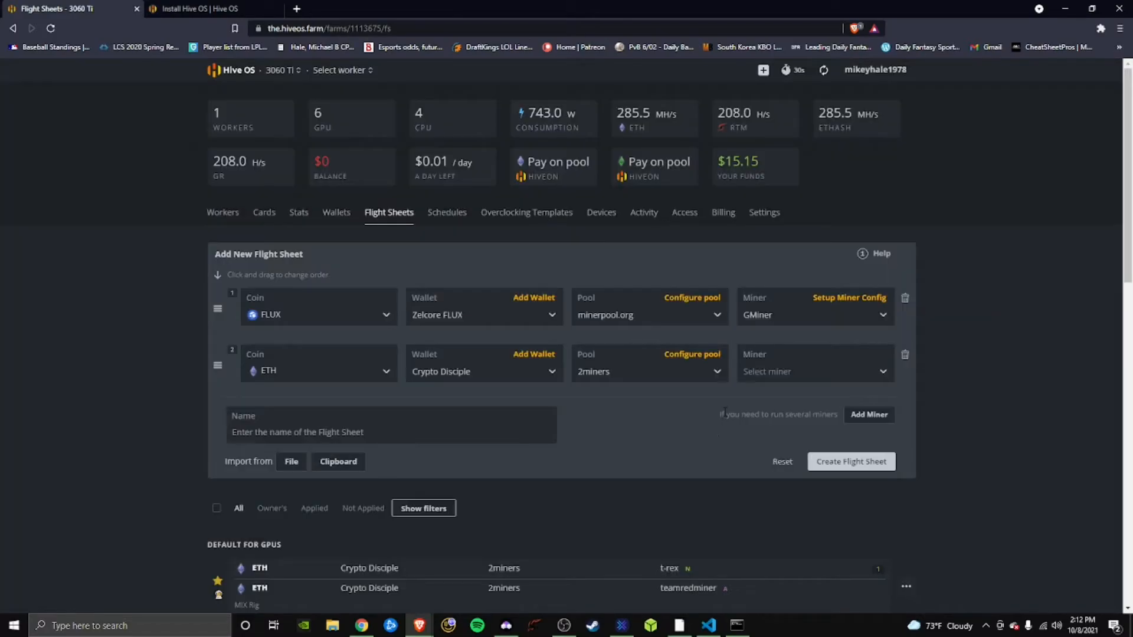
pyautogui.click(717, 373)
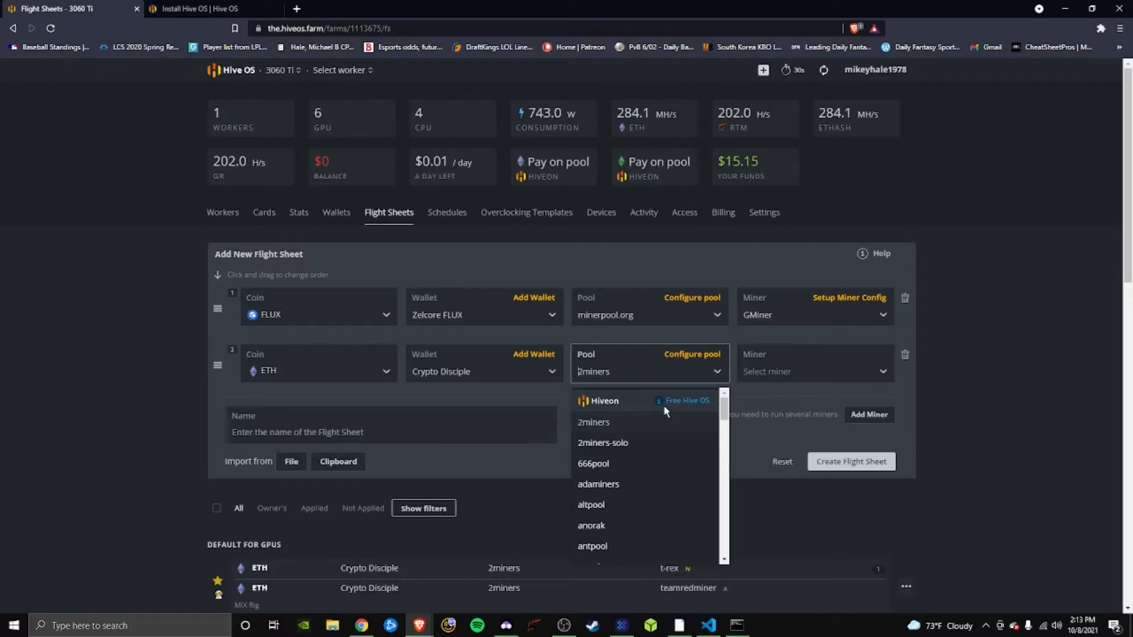
pyautogui.click(634, 423)
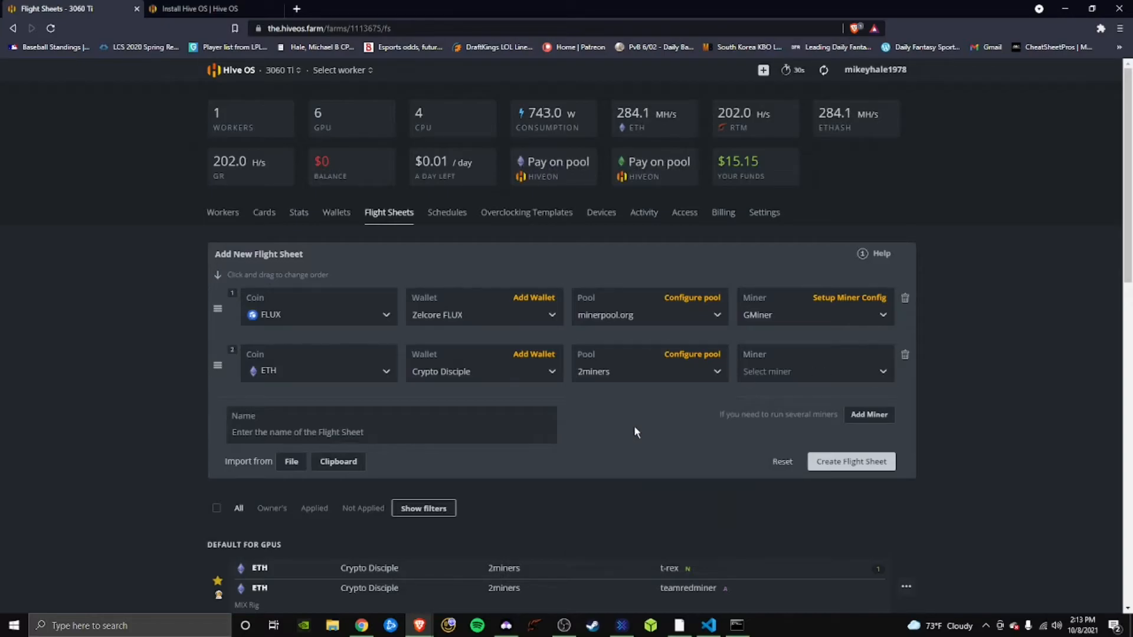
# - Choose NBMiner as the ETH entry's miner and open its miner configuration
pyautogui.click(823, 377)
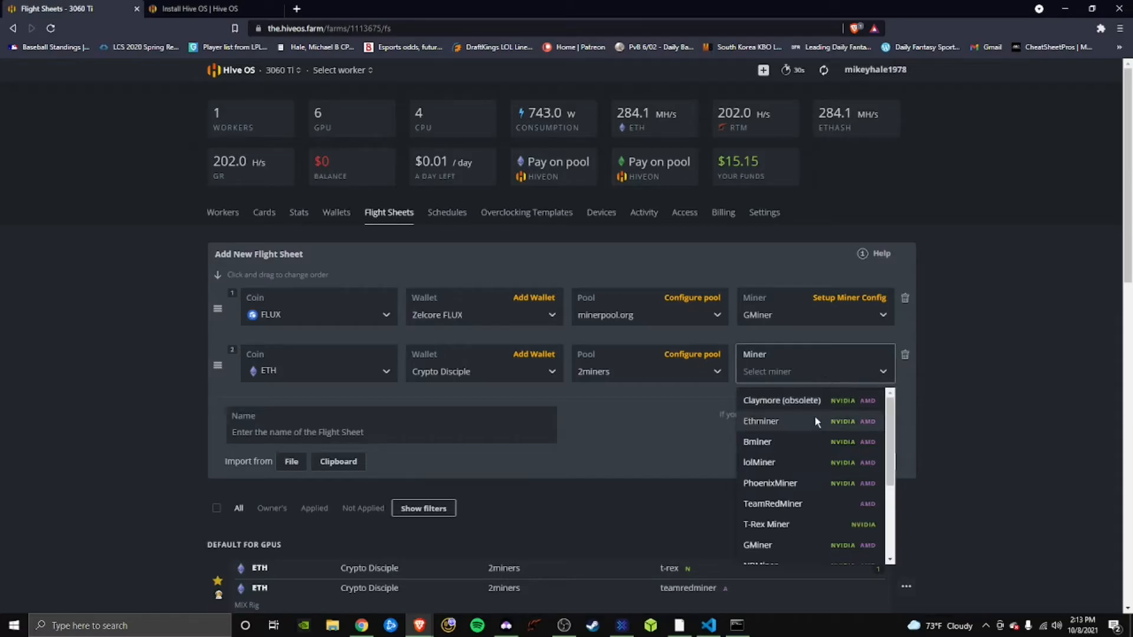
pyautogui.scroll(-1, 808, 489)
pyautogui.scroll(-2, 807, 485)
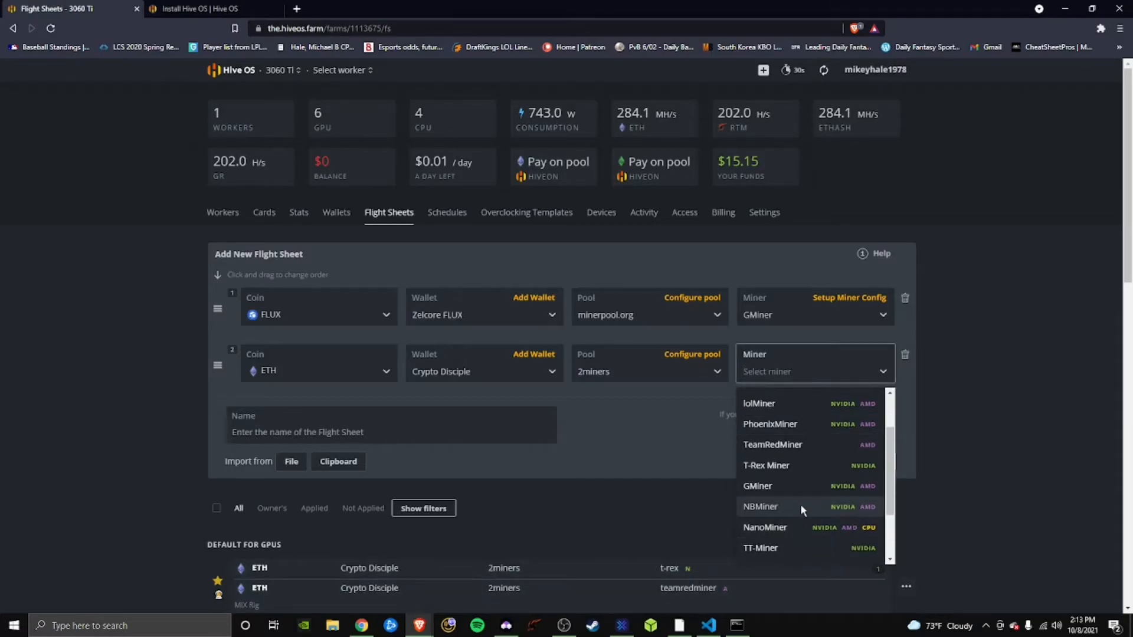
pyautogui.click(802, 507)
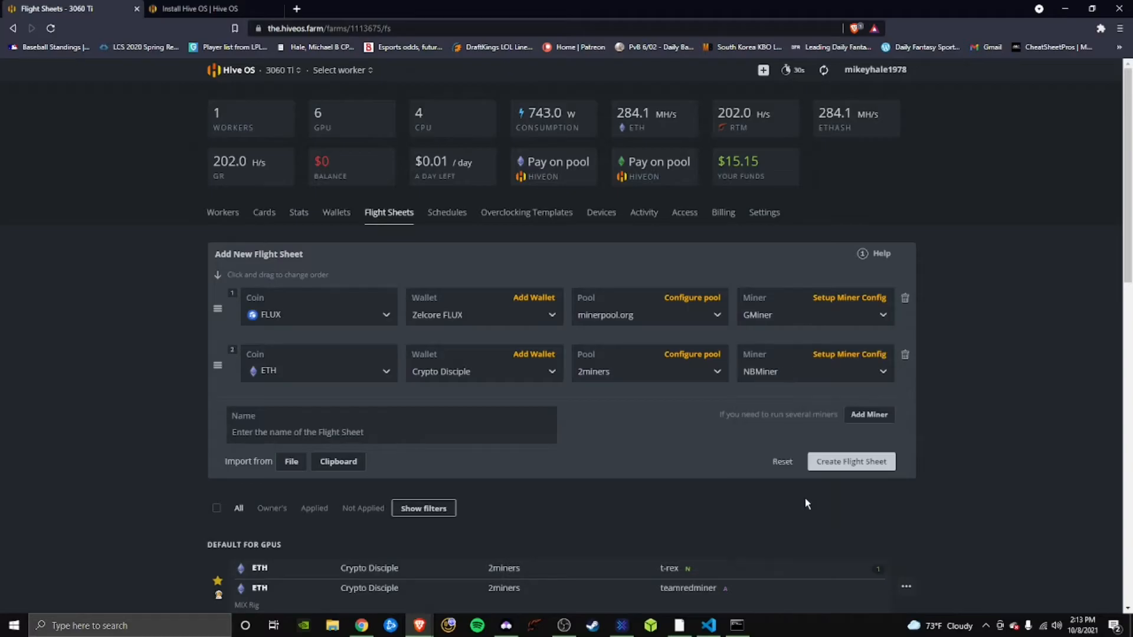
pyautogui.click(882, 372)
pyautogui.click(883, 373)
pyautogui.click(845, 354)
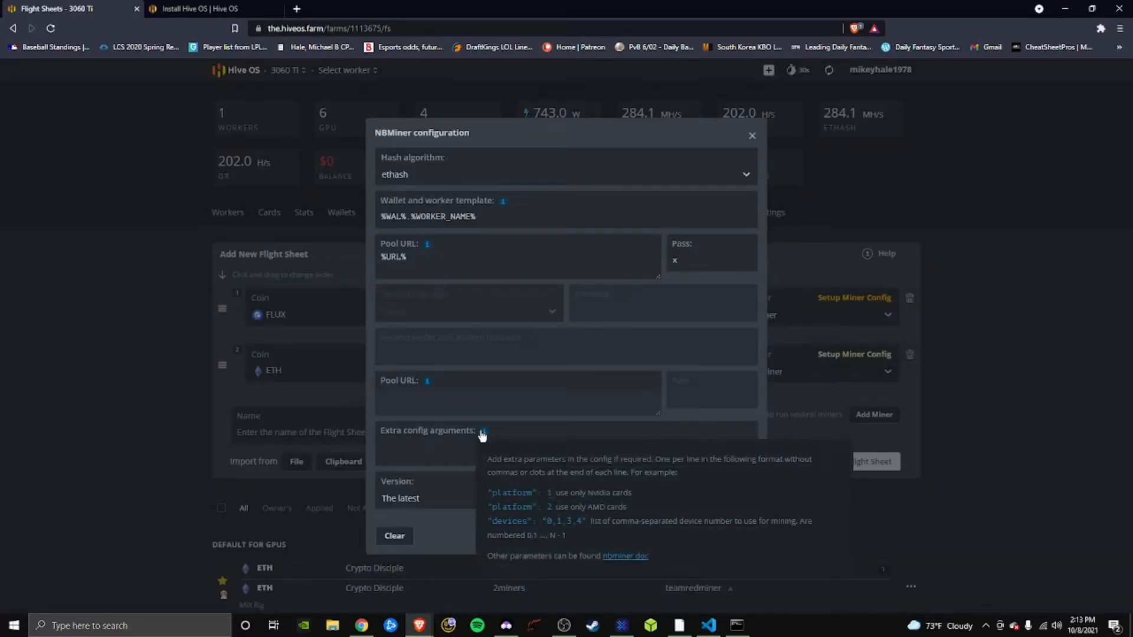
# - Set NBMiner's extra config arguments to "devices": "2,4,5" for the ETH entry and apply the changes
pyautogui.moveTo(484, 435)
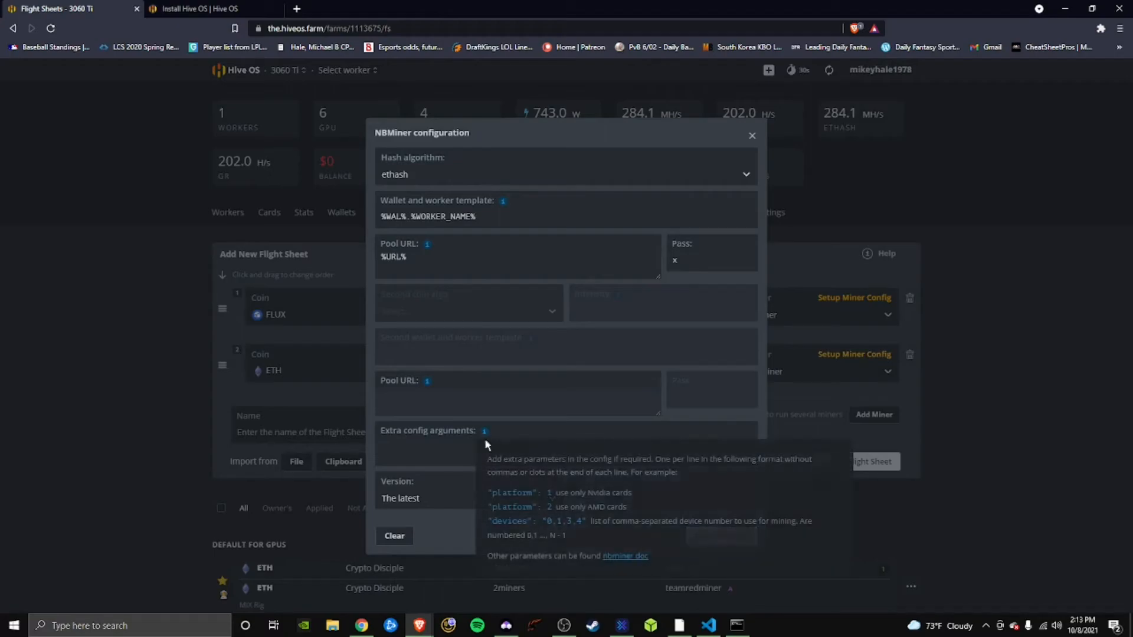
pyautogui.click(509, 521)
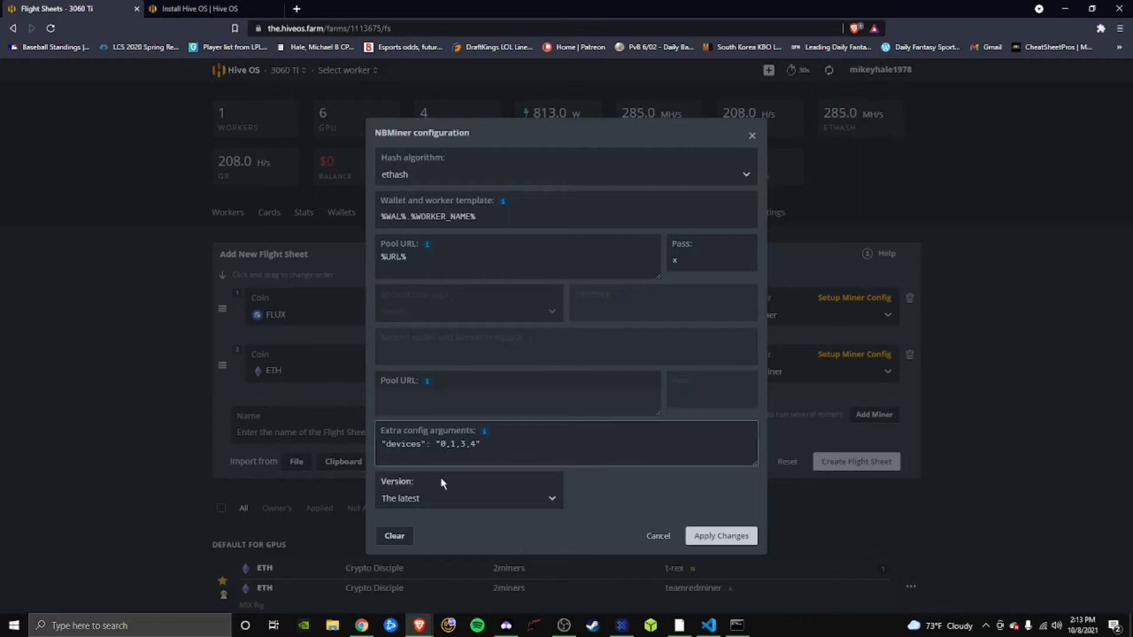
pyautogui.press('BackSpace')
pyautogui.write('2')
pyautogui.press('Right')
pyautogui.press('Right')
pyautogui.press('BackSpace')
pyautogui.write('4')
pyautogui.press('Right')
pyautogui.press('Right')
pyautogui.press('Delete')
pyautogui.click(707, 543)
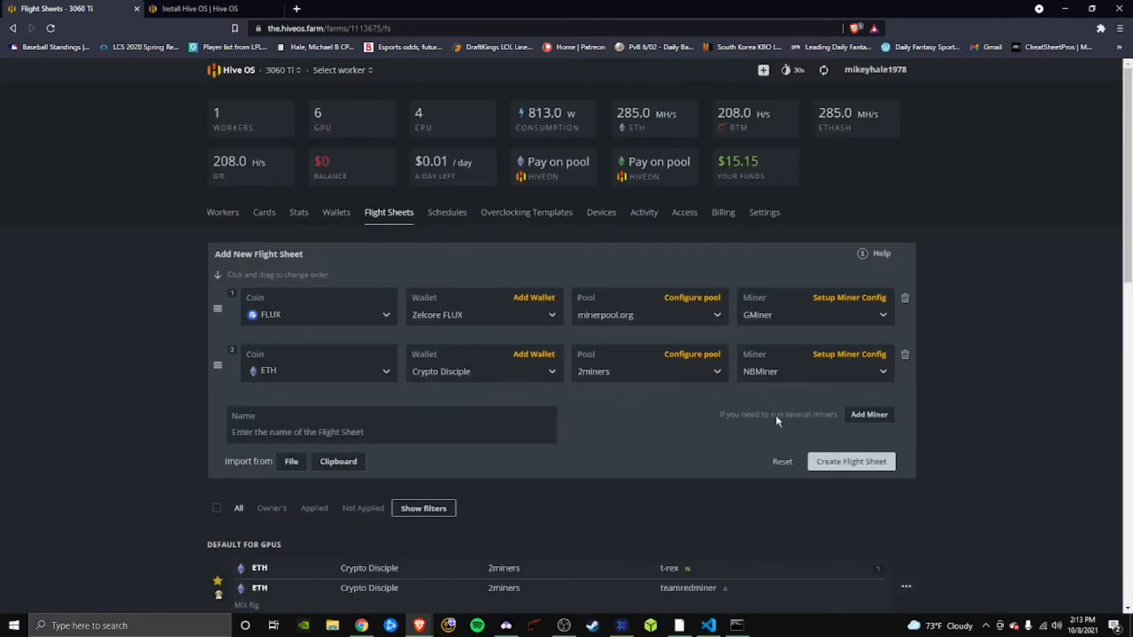
# - Replace GMiner's extra config arguments on the FLUX entry with --devices 0 1 3 and apply the changes
pyautogui.click(850, 298)
pyautogui.click(506, 444)
pyautogui.moveTo(445, 437); pyautogui.dragTo(380, 442)
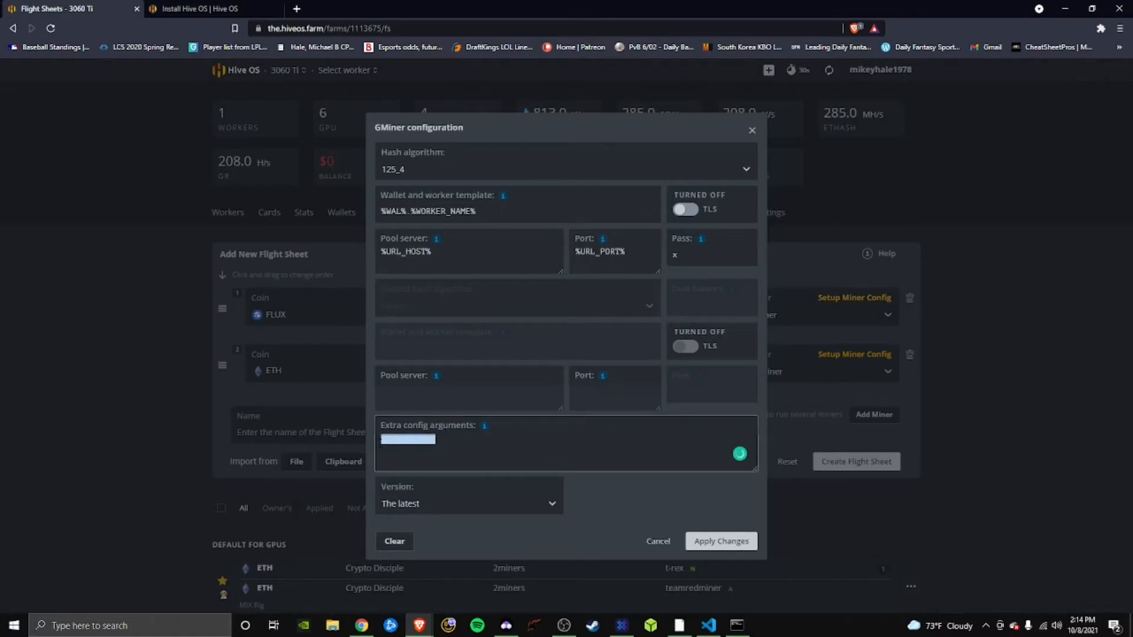
pyautogui.press('BackSpace')
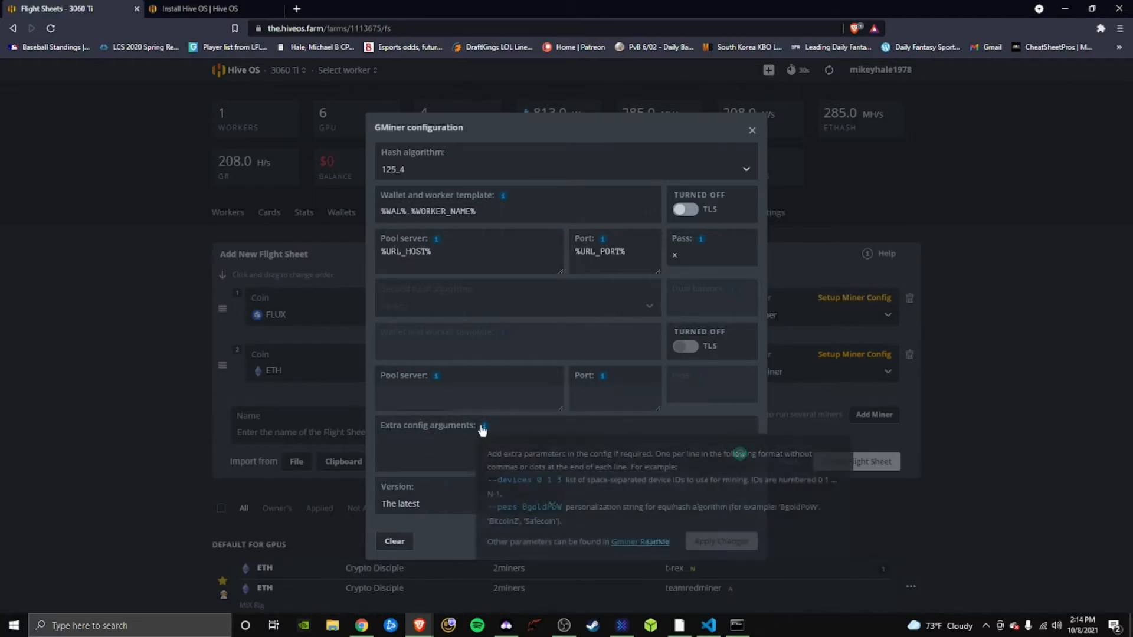
pyautogui.moveTo(485, 435)
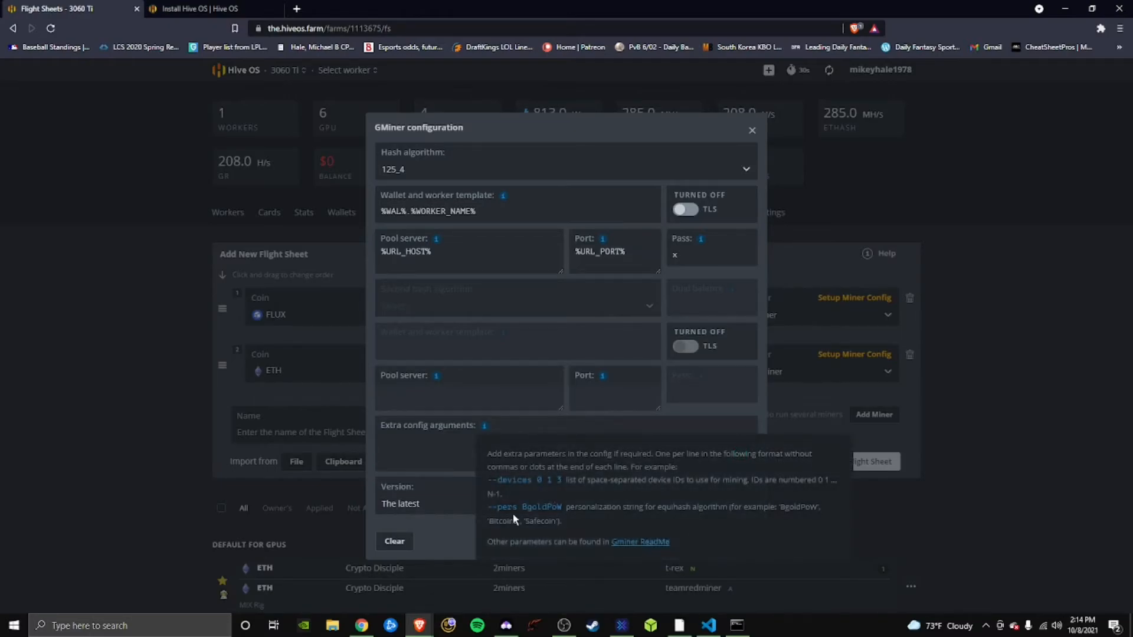
pyautogui.click(524, 480)
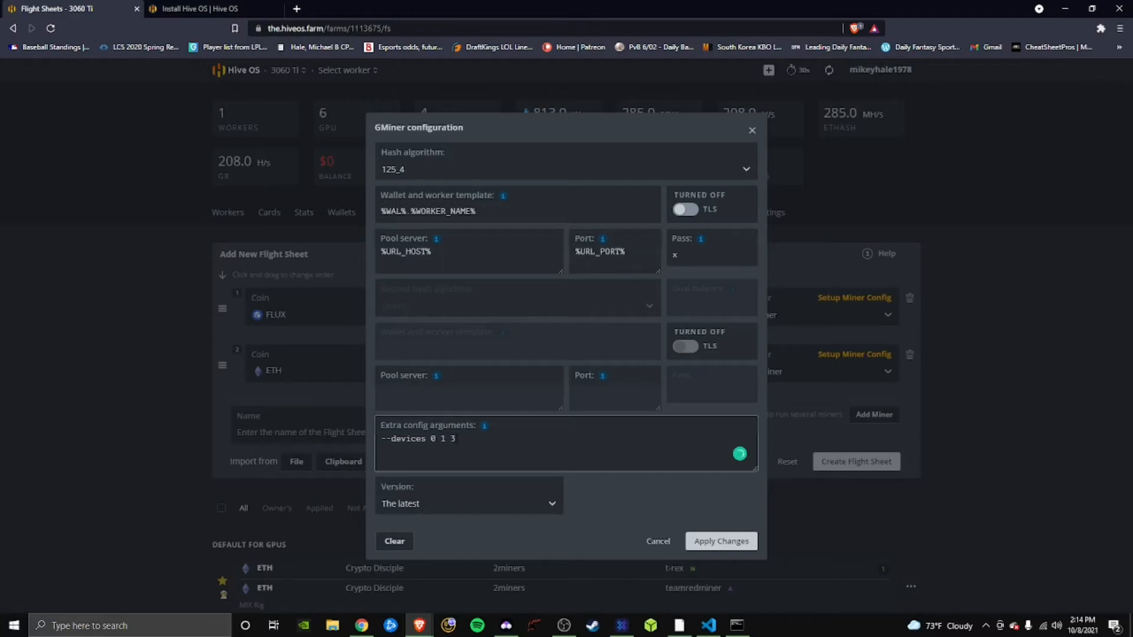
pyautogui.click(695, 541)
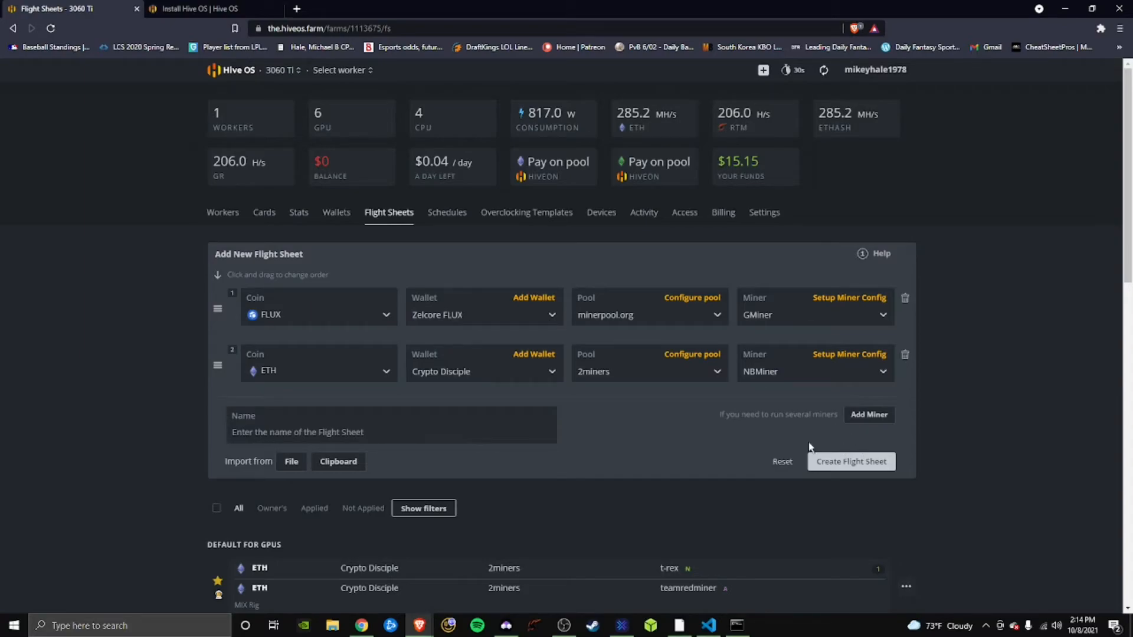
# - Create the FLUX and ETH flight sheet and edit its entry in the list to name it Test
pyautogui.click(836, 462)
pyautogui.click(286, 423)
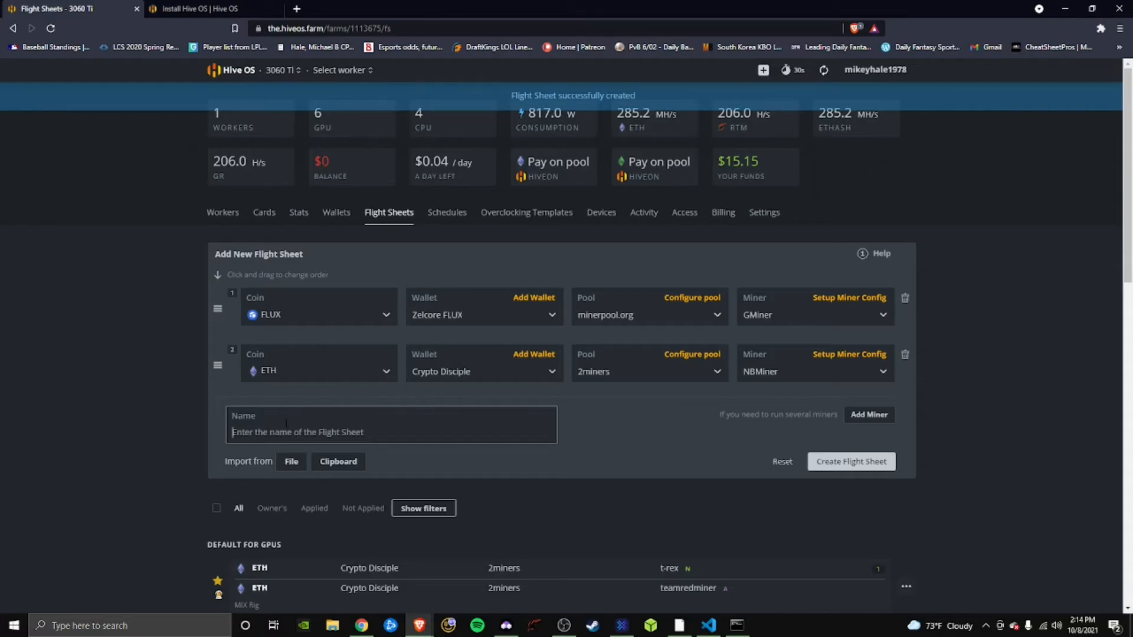
pyautogui.scroll(-10, 281, 423)
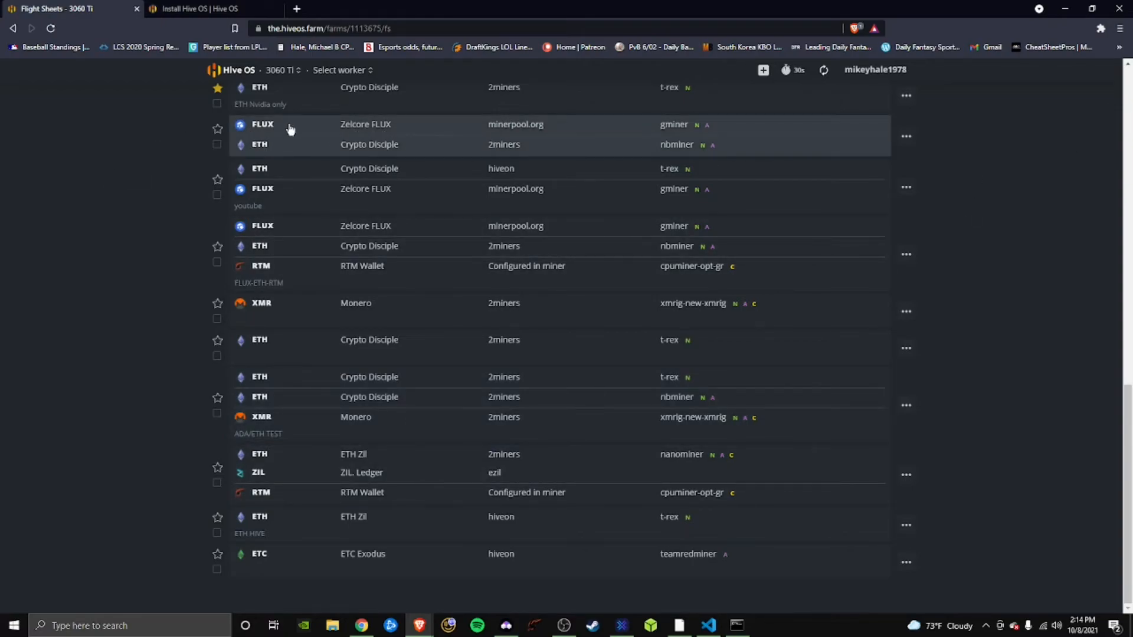
pyautogui.click(909, 138)
pyautogui.click(868, 157)
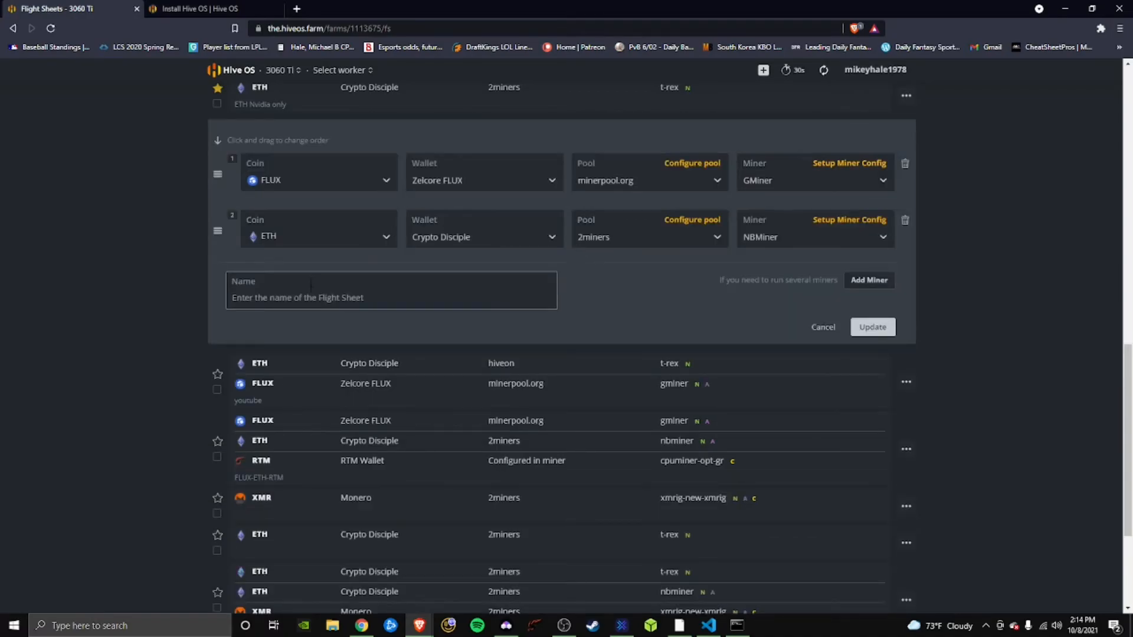
pyautogui.write('Test')
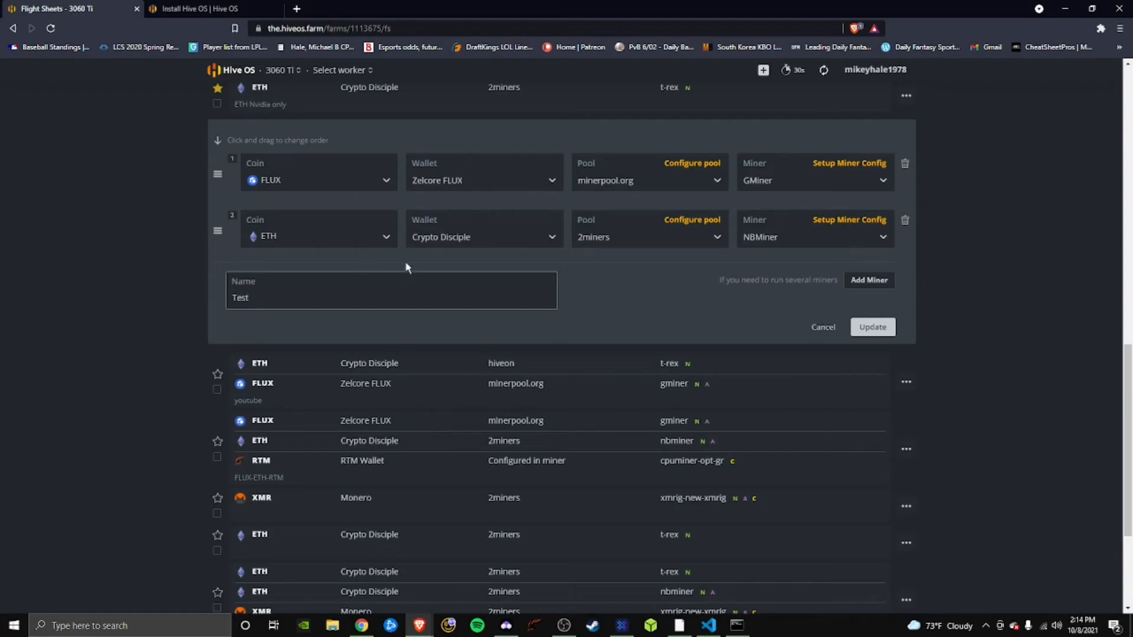
pyautogui.click(879, 332)
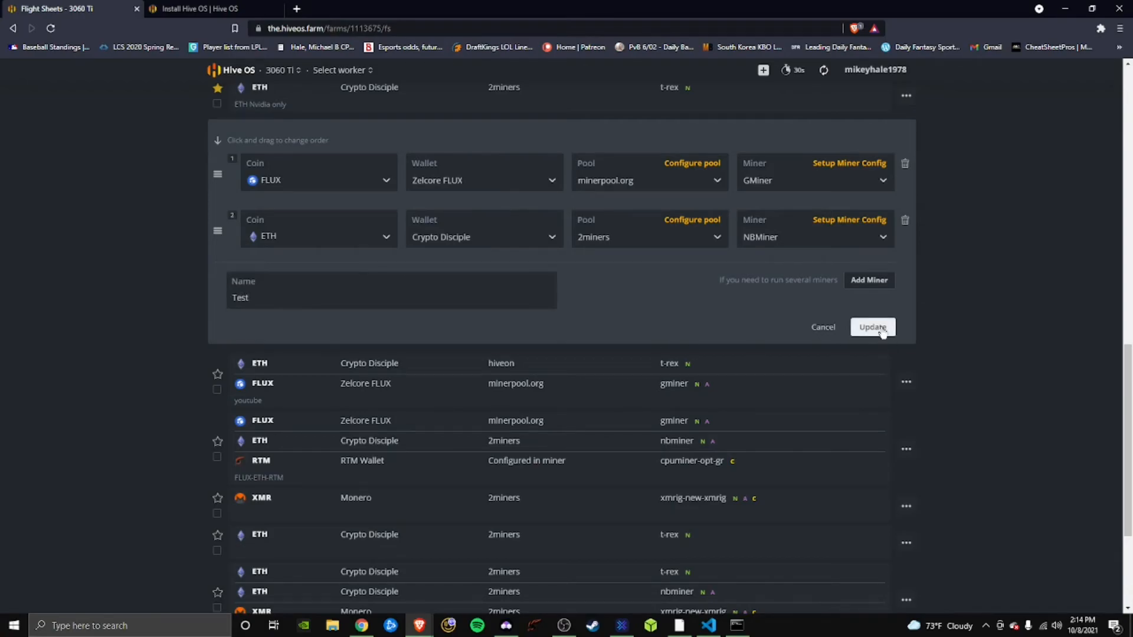
# - Open the NVIDIA worker's flight sheets and apply the Test flight sheet to the rig
pyautogui.scroll(13, 300, 268)
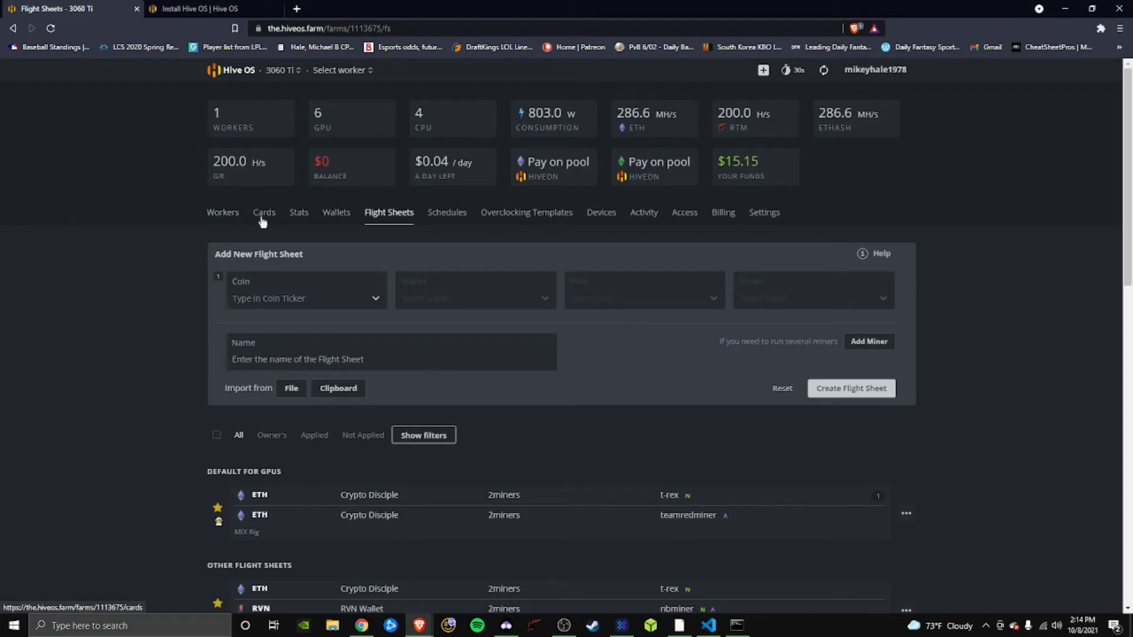
pyautogui.click(346, 72)
pyautogui.click(345, 129)
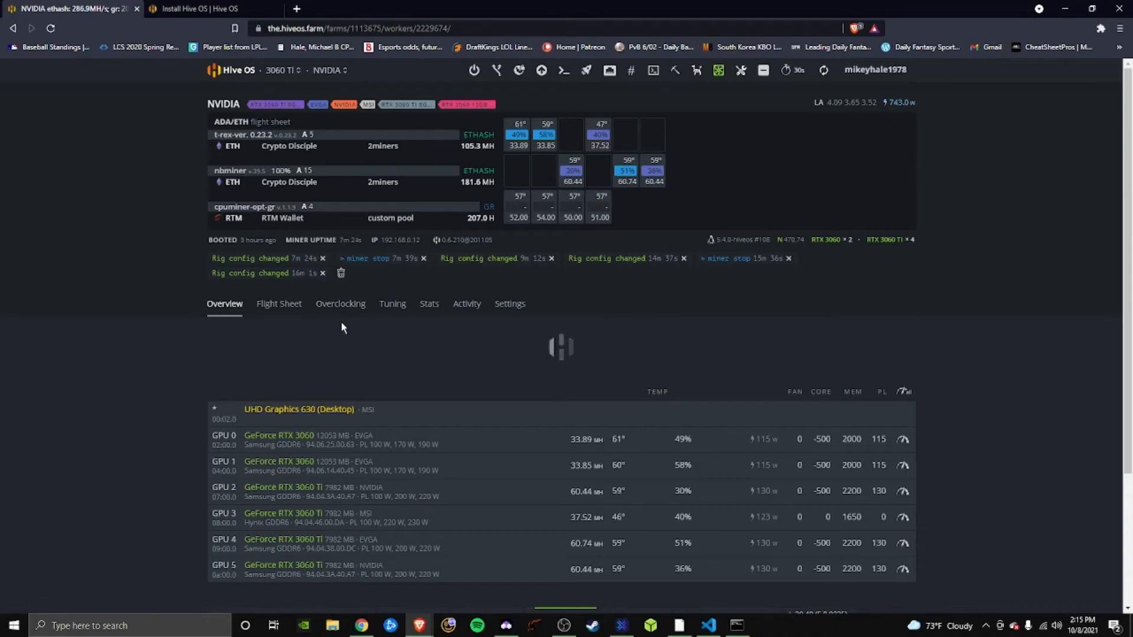
pyautogui.click(286, 307)
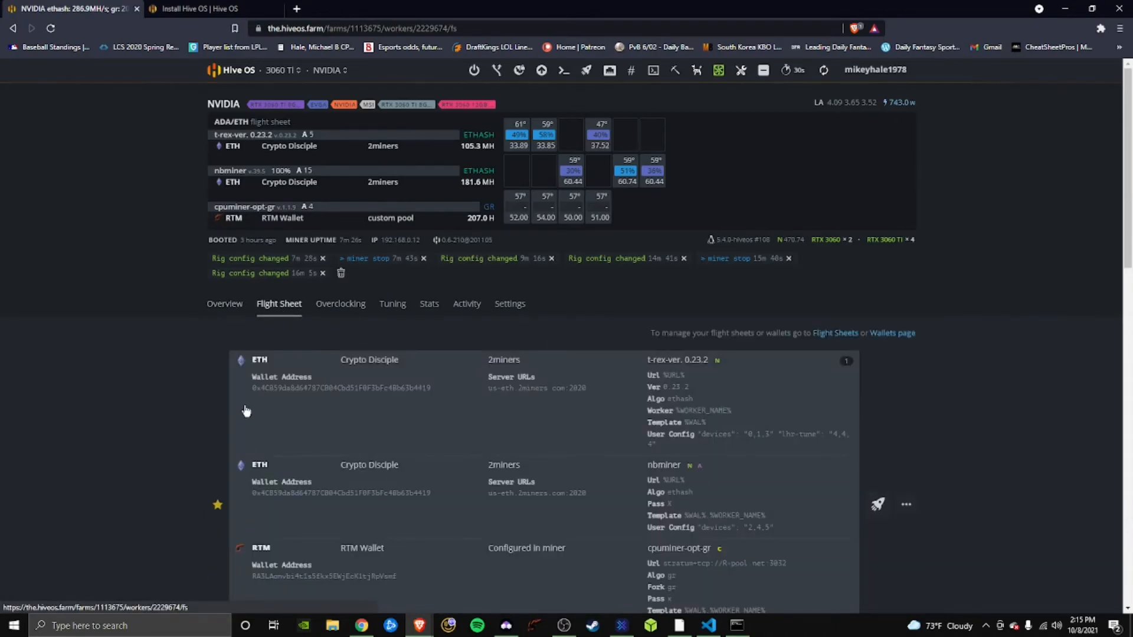
pyautogui.scroll(-10, 244, 418)
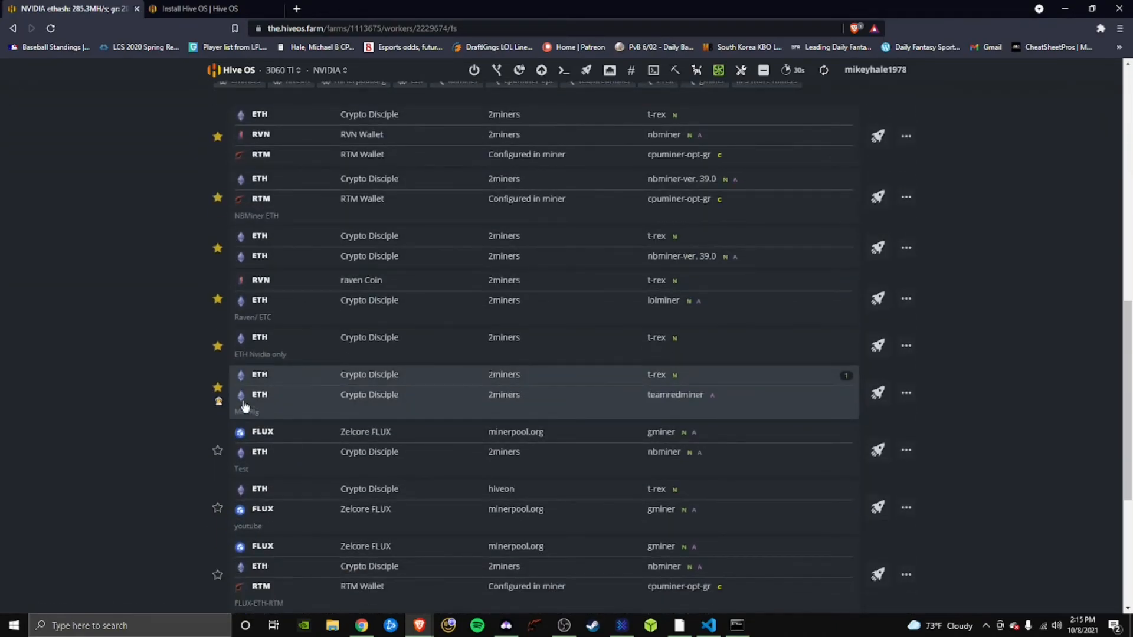
pyautogui.click(877, 451)
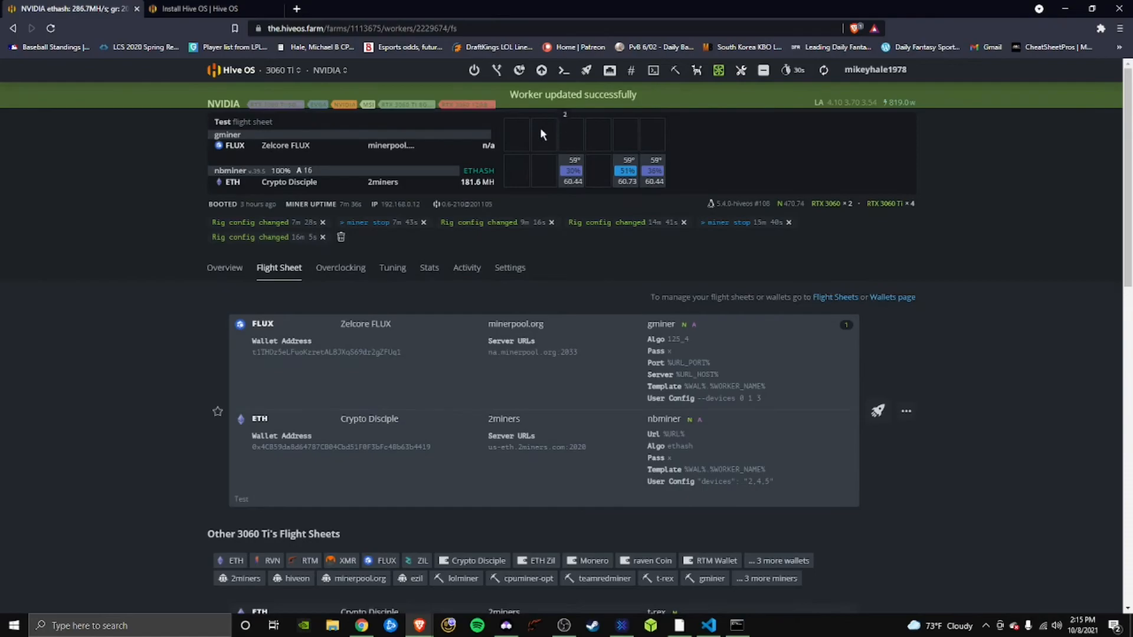
# - Examine the NVIDIA worker's overview, refreshing it to check each GPU's hashrate under GMiner and NBMiner
pyautogui.click(227, 268)
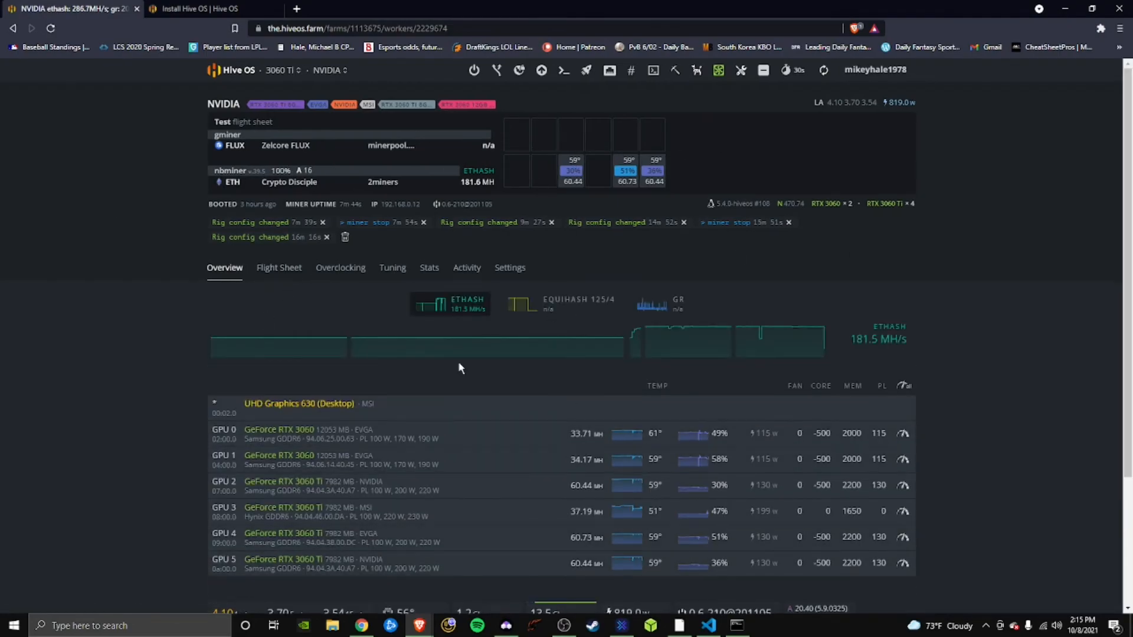
pyautogui.scroll(-3, 589, 491)
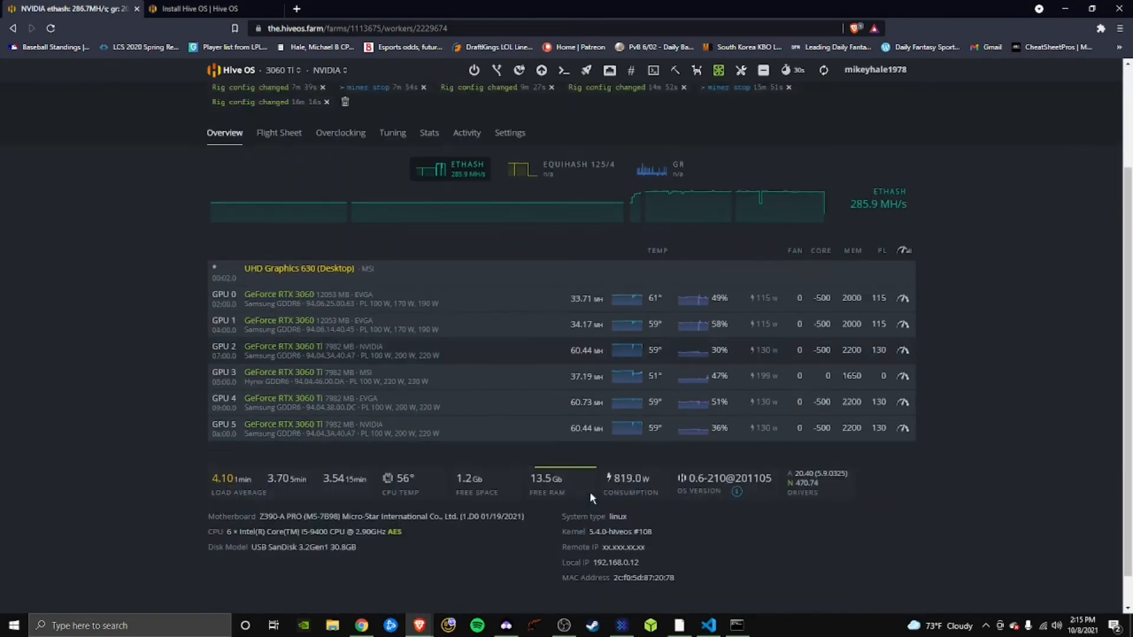
pyautogui.scroll(3, 66, 278)
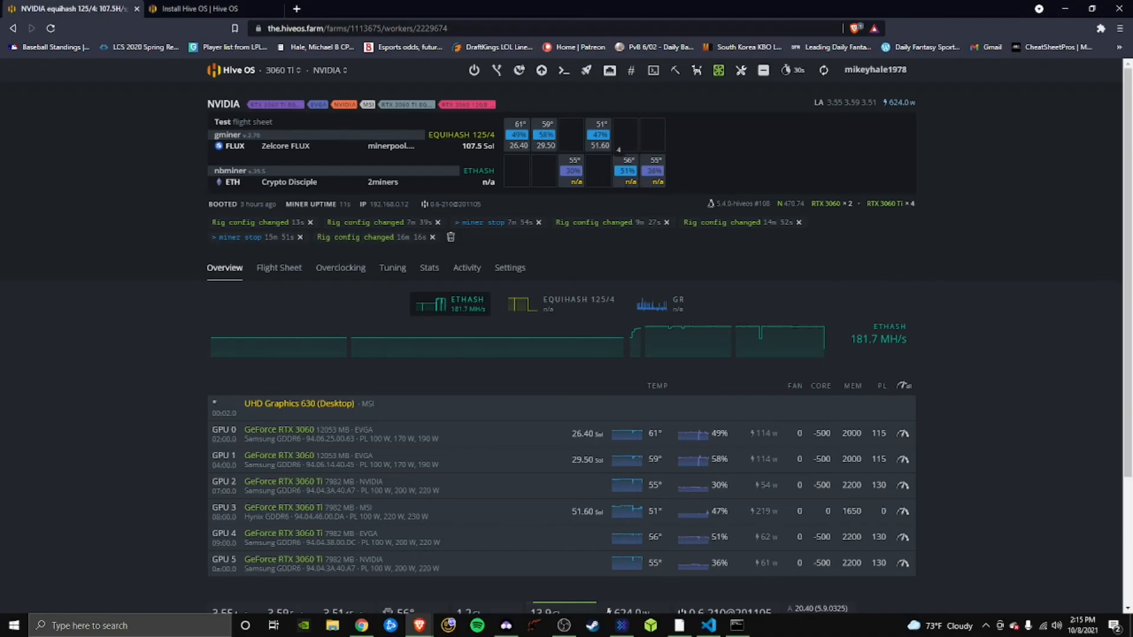
pyautogui.click(825, 75)
pyautogui.scroll(-2, 544, 430)
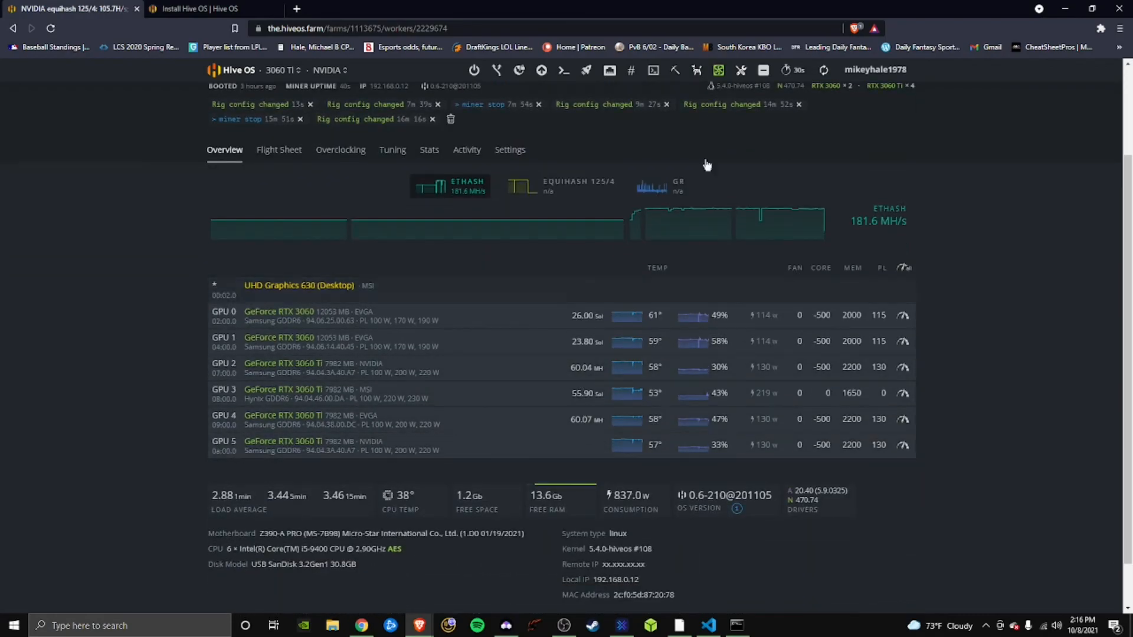
pyautogui.scroll(2, 434, 202)
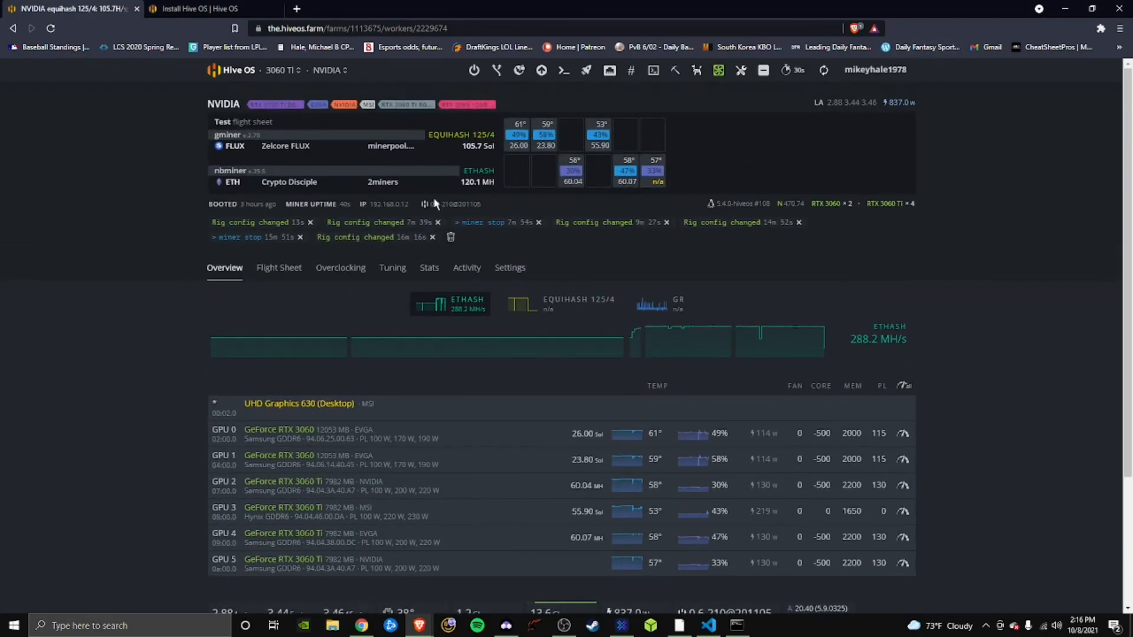